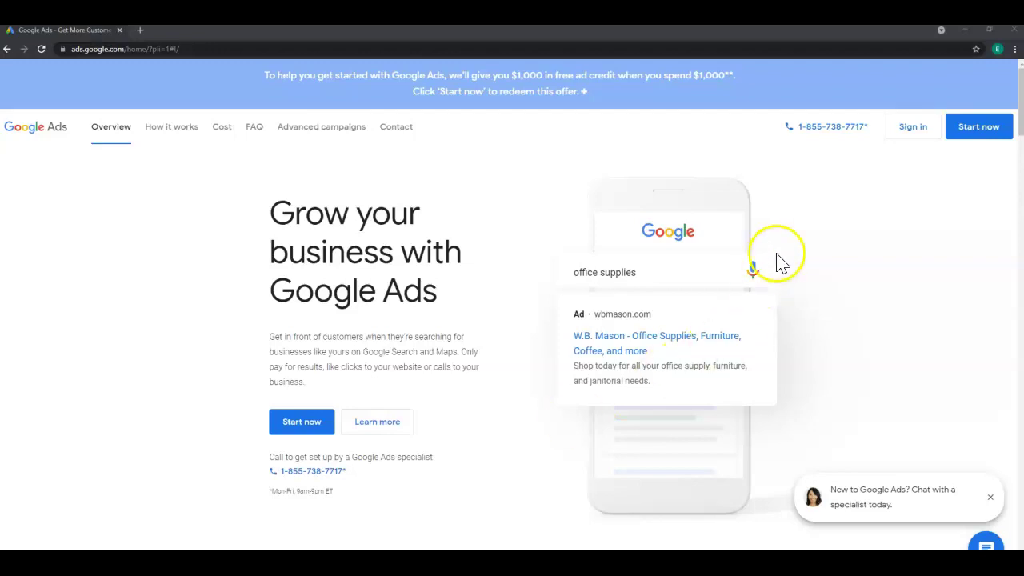
Sign in to Google Ads from the home page.
{"action": "left_click", "coordinate": [912, 129]}
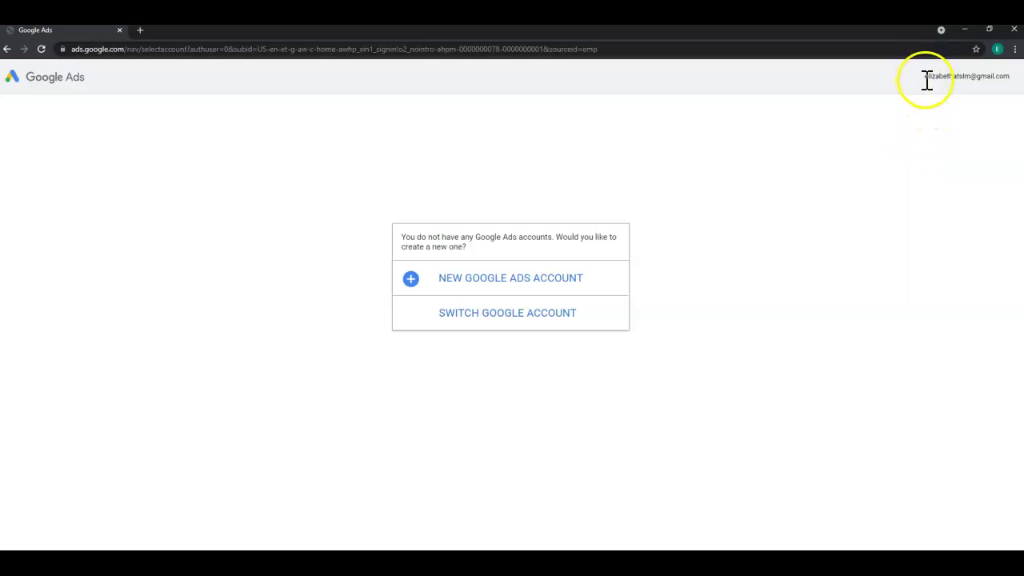
Create a new Google Ads account and confirm 'Get more calls' as the advertising goal.
{"action": "left_click_drag", "start_coordinate": [927, 76], "coordinate": [1008, 91]}
{"action": "left_click", "coordinate": [1012, 90]}
{"action": "left_click", "coordinate": [500, 288]}
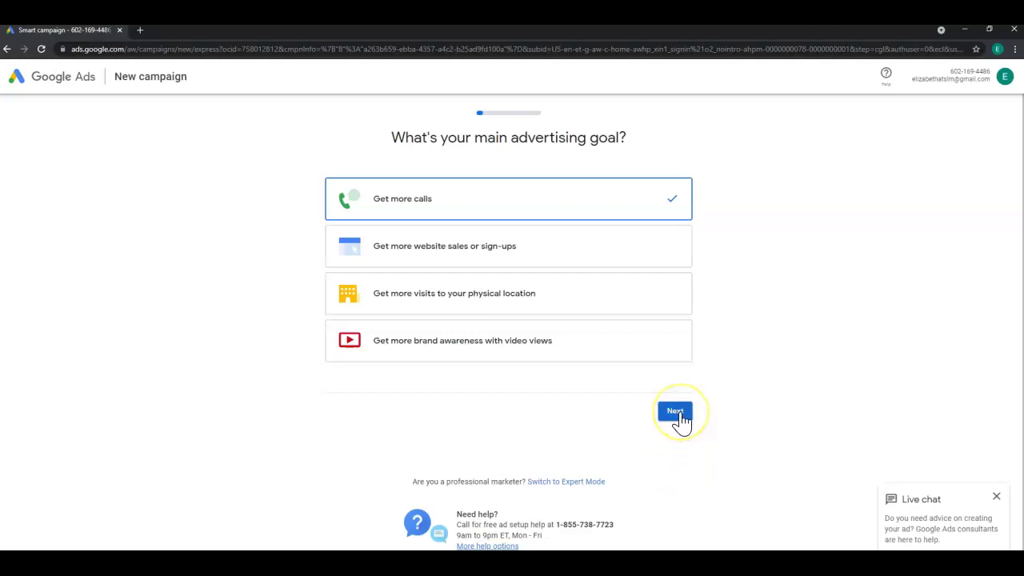
{"action": "left_click", "coordinate": [676, 413]}
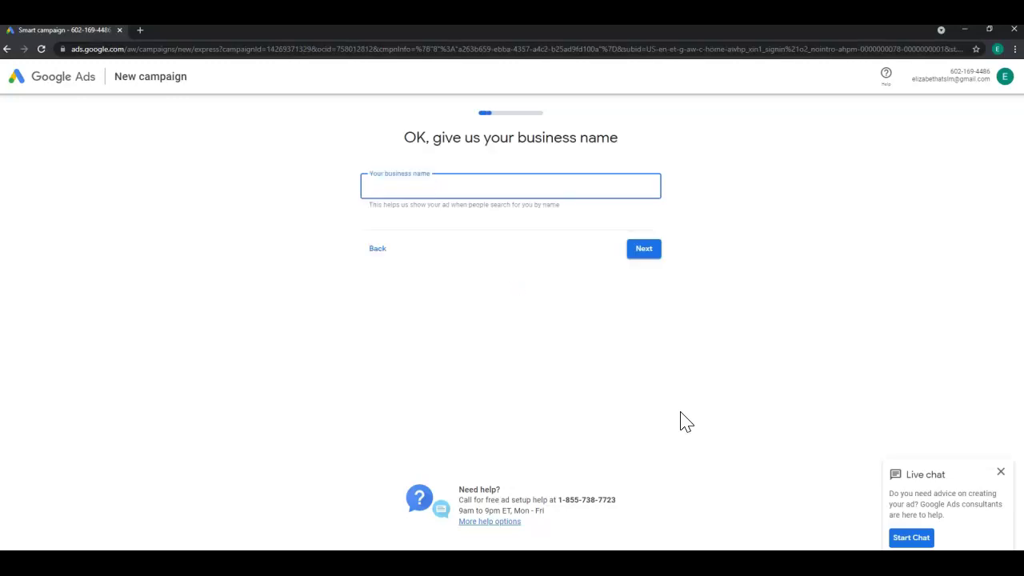
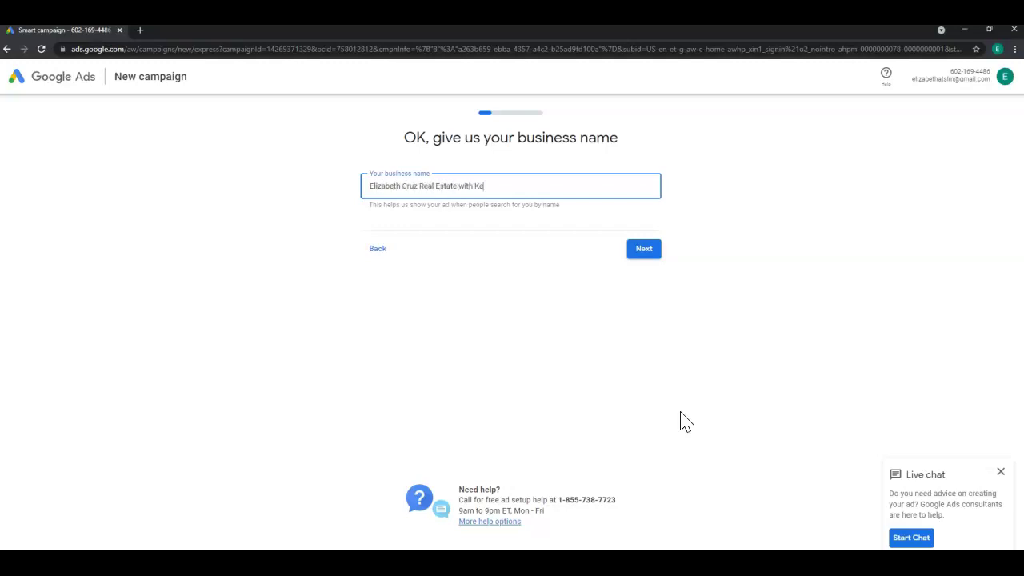
Enter the agent's business name and their kw.com website as the landing page.
{"action": "type", "text": " Southland Parnteners, LLC"}
{"action": "left_click", "coordinate": [642, 251]}
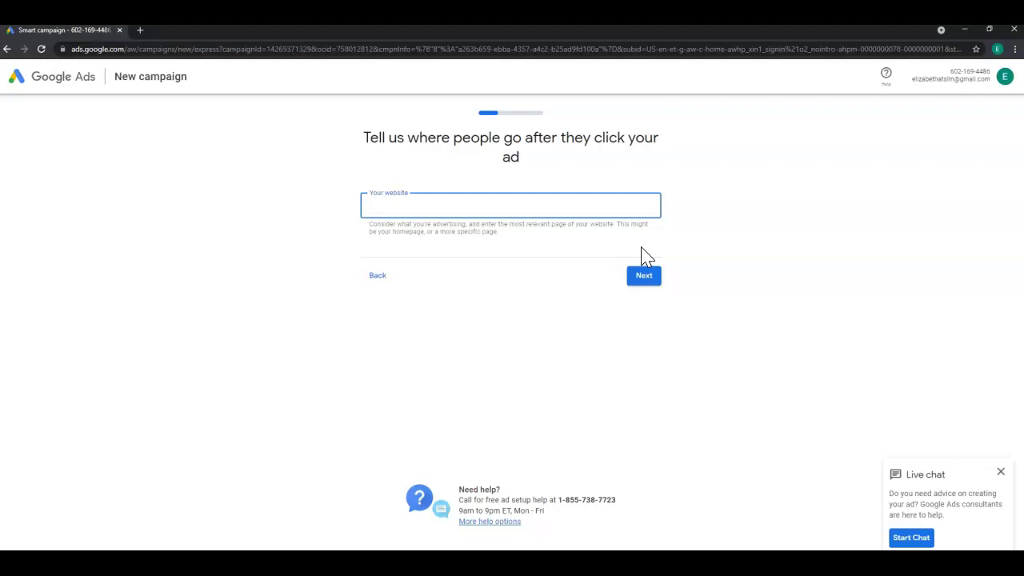
{"action": "type", "text": "ecruz.kw.com"}
{"action": "left_click", "coordinate": [645, 280]}
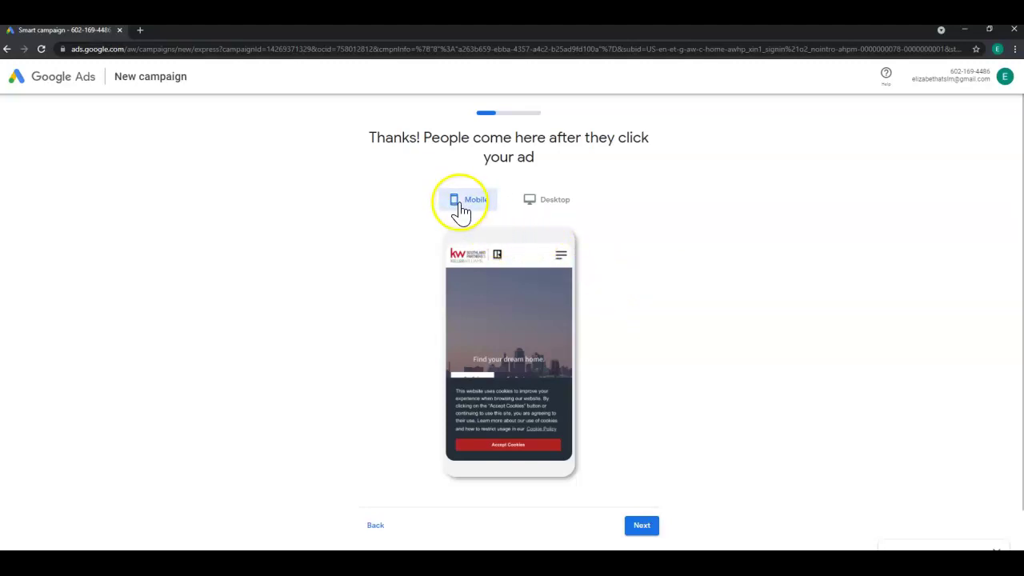
Preview the landing page in Desktop layout and confirm it.
{"action": "left_click", "coordinate": [563, 206]}
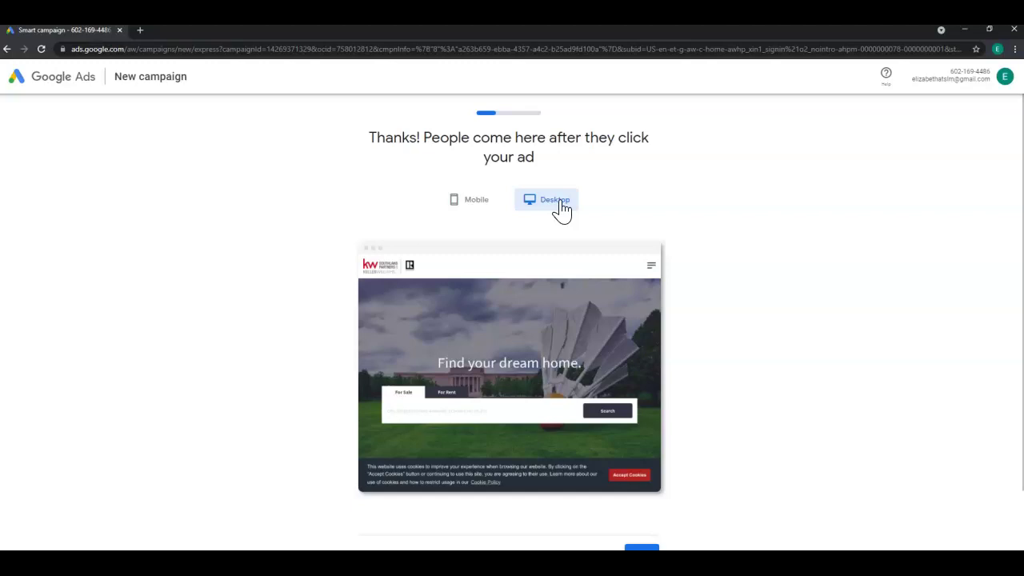
{"action": "scroll", "coordinate": [600, 440], "scroll_direction": "down", "scroll_amount": 2}
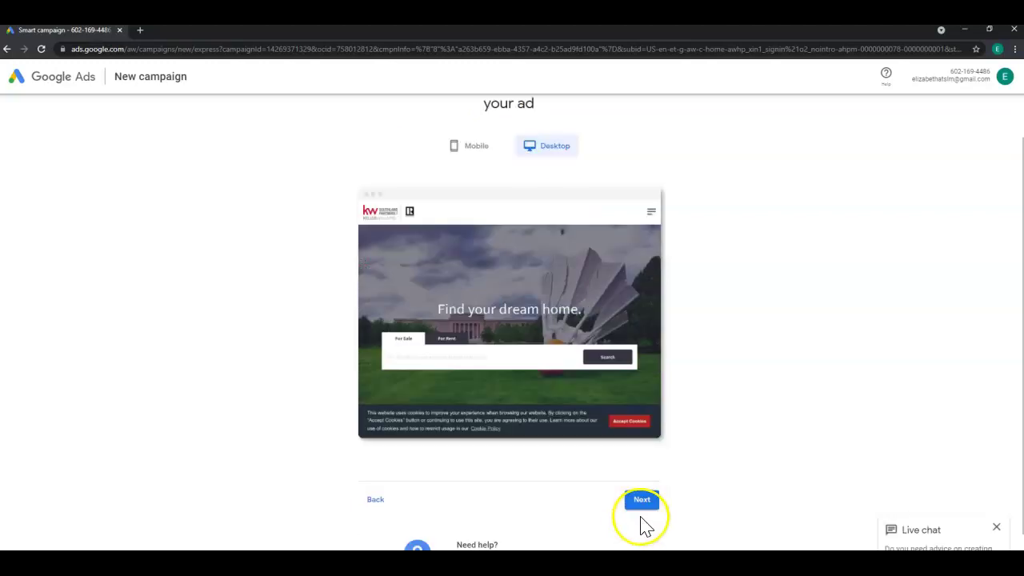
{"action": "left_click", "coordinate": [642, 501]}
Keep the suggested headlines and descriptions, add a call-button phone number, and submit the ad.
{"action": "left_click", "coordinate": [645, 502]}
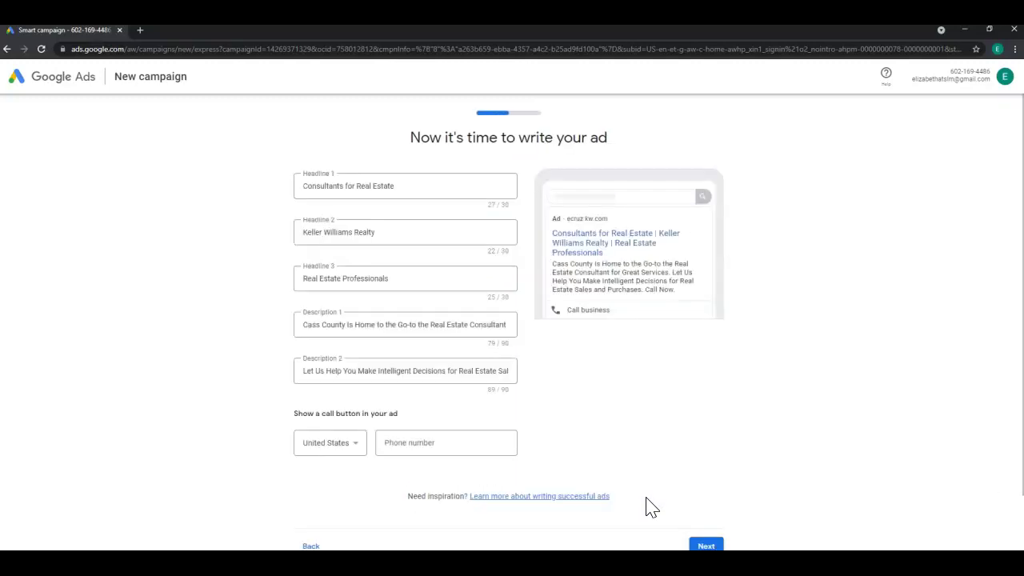
{"action": "left_click", "coordinate": [670, 473]}
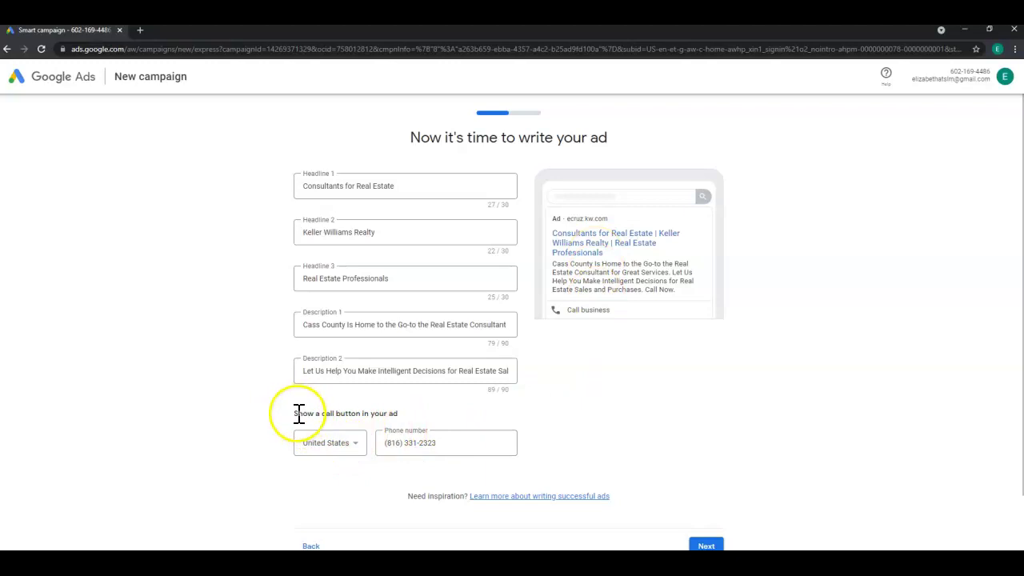
{"action": "left_click_drag", "start_coordinate": [299, 413], "coordinate": [415, 416]}
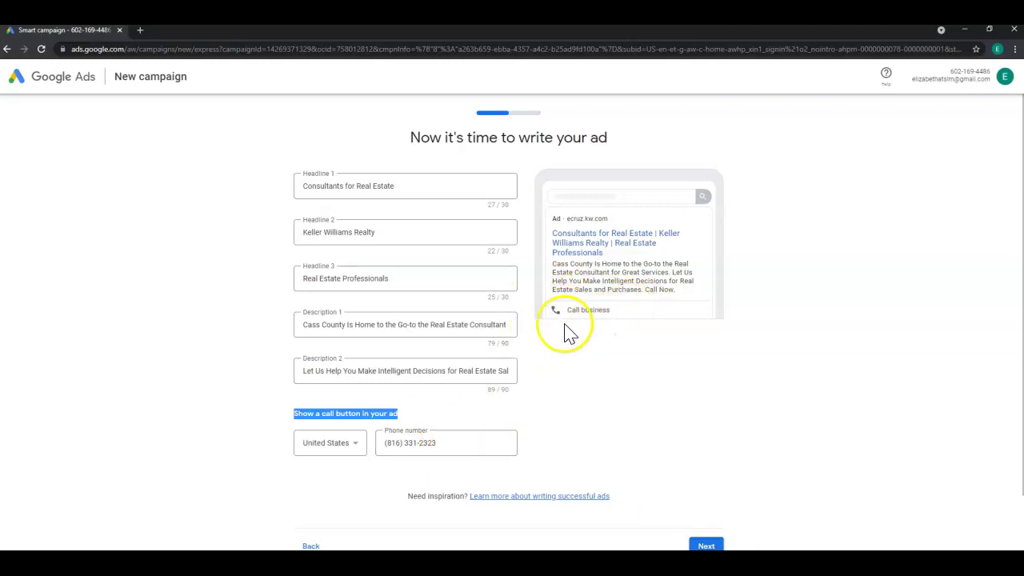
{"action": "scroll", "coordinate": [672, 376], "scroll_direction": "down", "scroll_amount": 1}
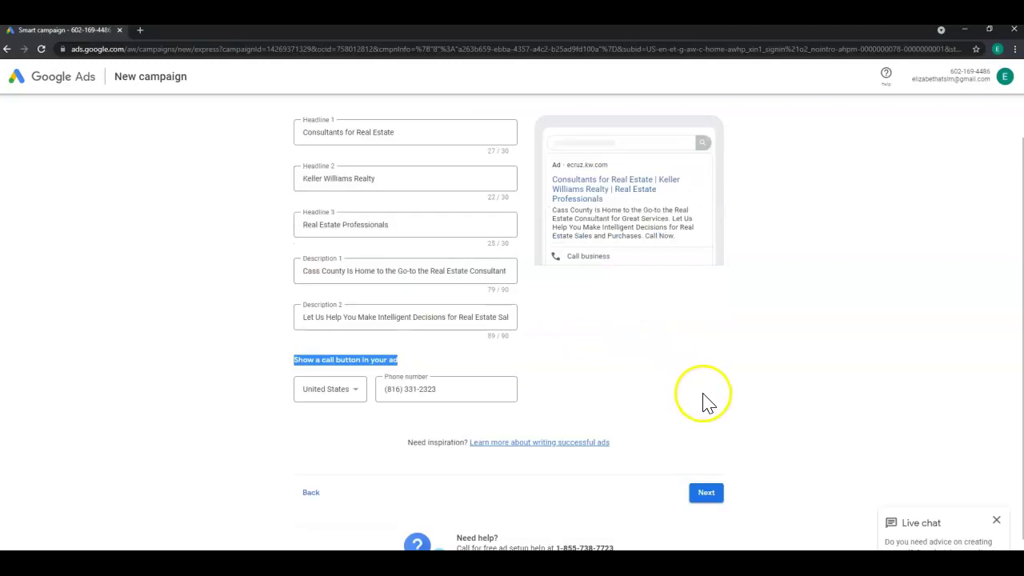
{"action": "left_click", "coordinate": [707, 493]}
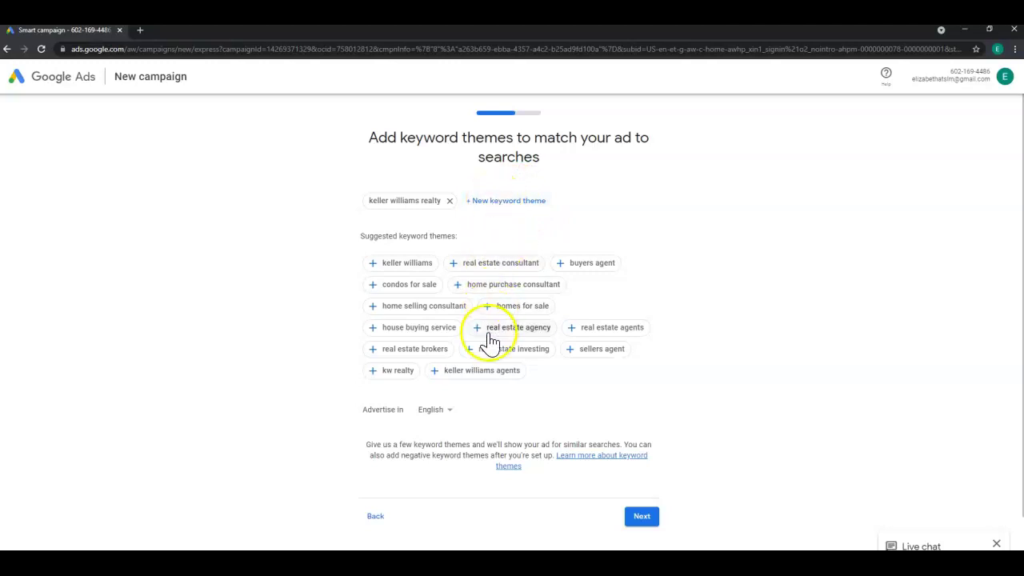
Add homes for sale, sellers agent, buyers agent, homes for rent, real estate investing, and home purchase/selling consultant themes.
{"action": "left_click", "coordinate": [488, 307]}
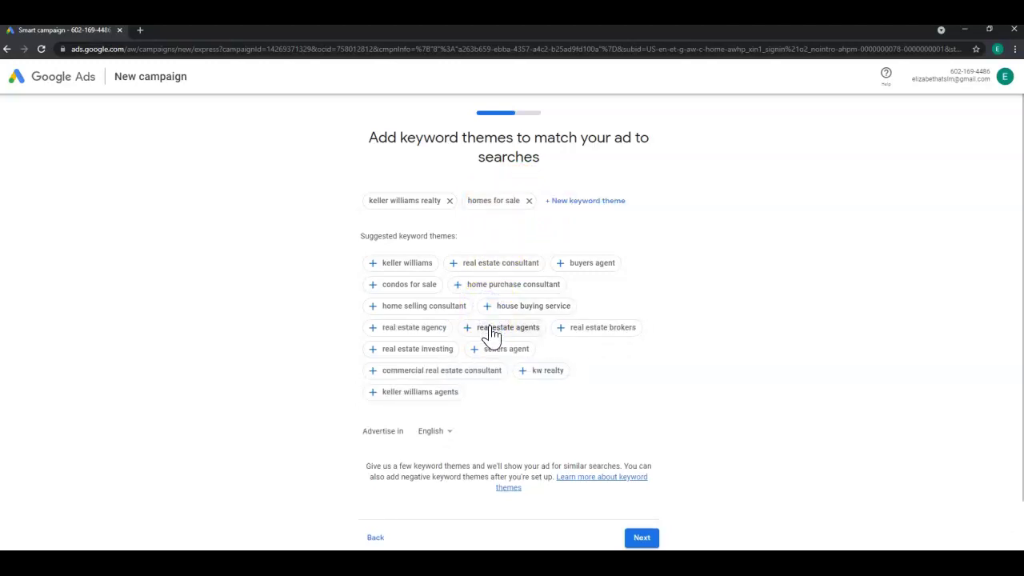
{"action": "left_click", "coordinate": [475, 352]}
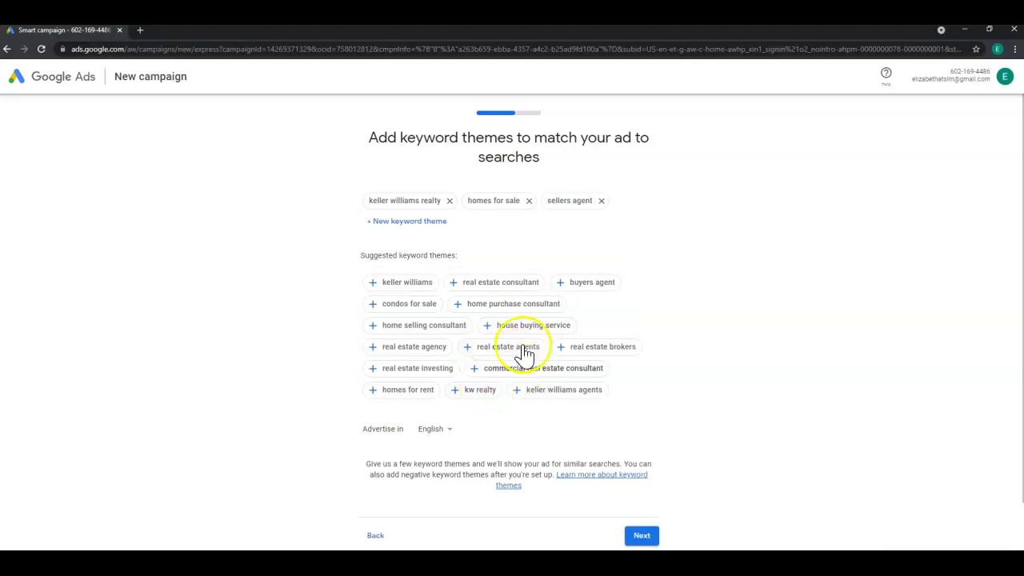
{"action": "left_click", "coordinate": [561, 284]}
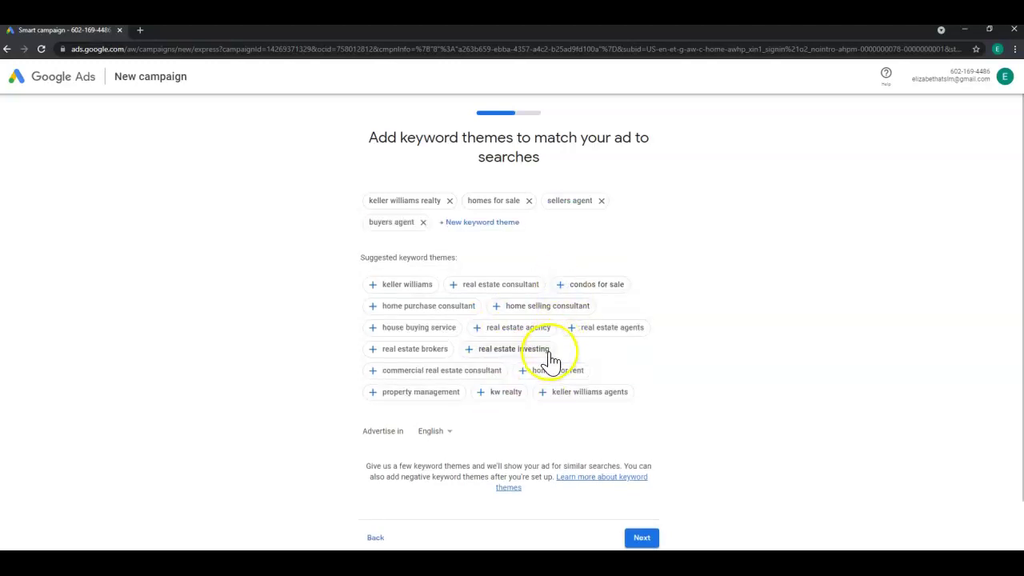
{"action": "left_click", "coordinate": [524, 372]}
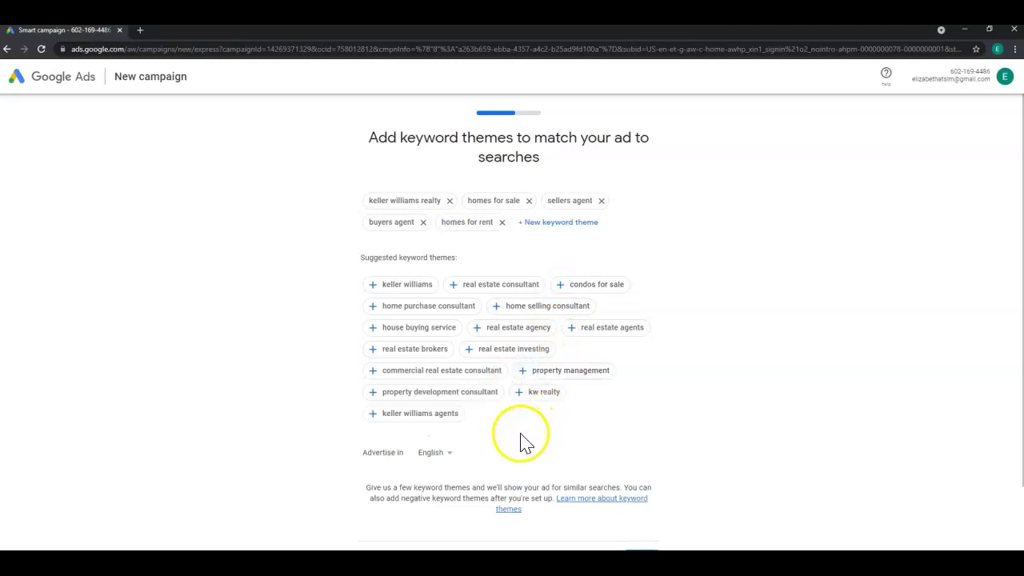
{"action": "left_click", "coordinate": [469, 351]}
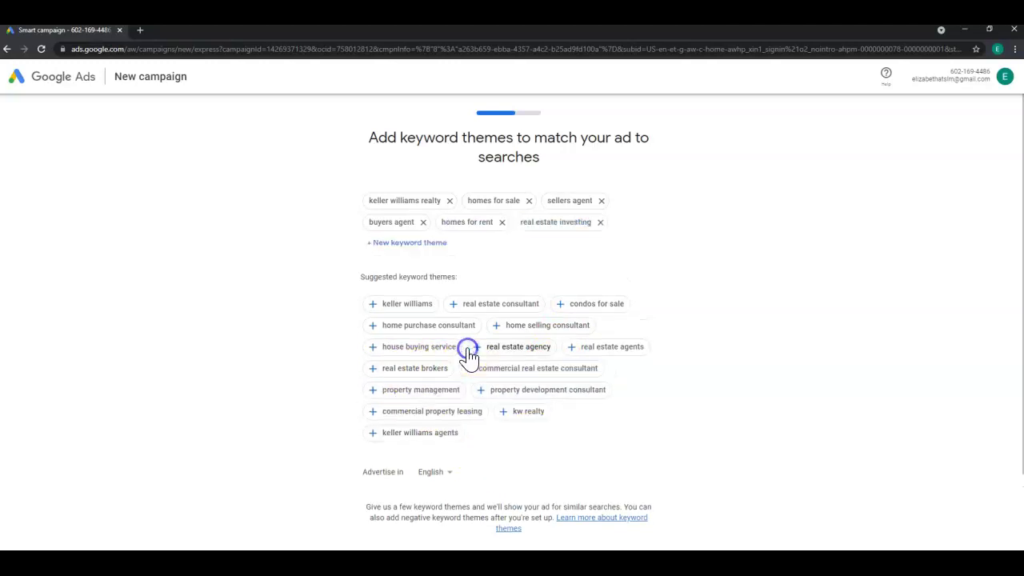
{"action": "left_click", "coordinate": [372, 329]}
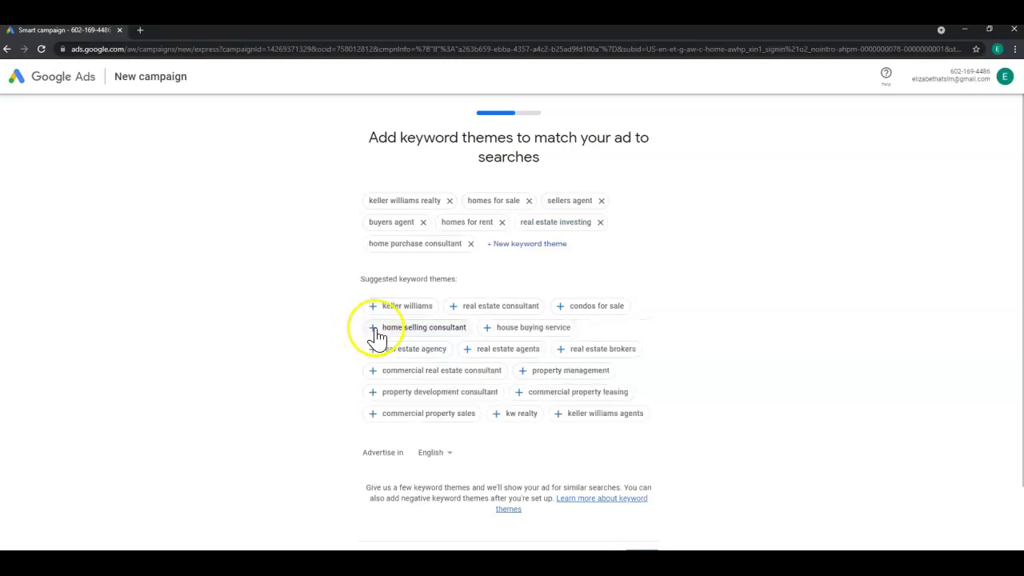
{"action": "left_click", "coordinate": [373, 329]}
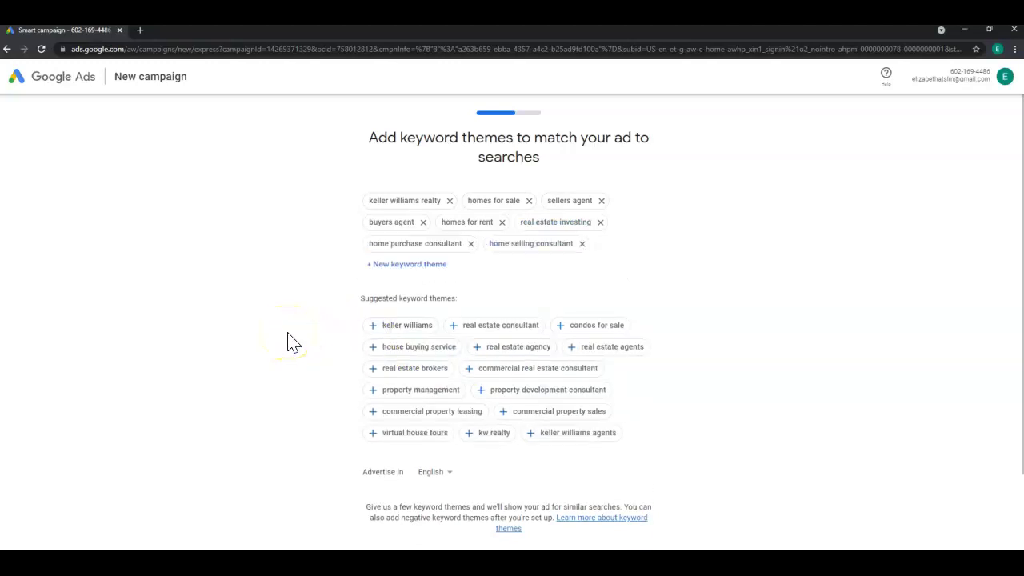
{"action": "scroll", "coordinate": [291, 343], "scroll_direction": "down", "scroll_amount": 2}
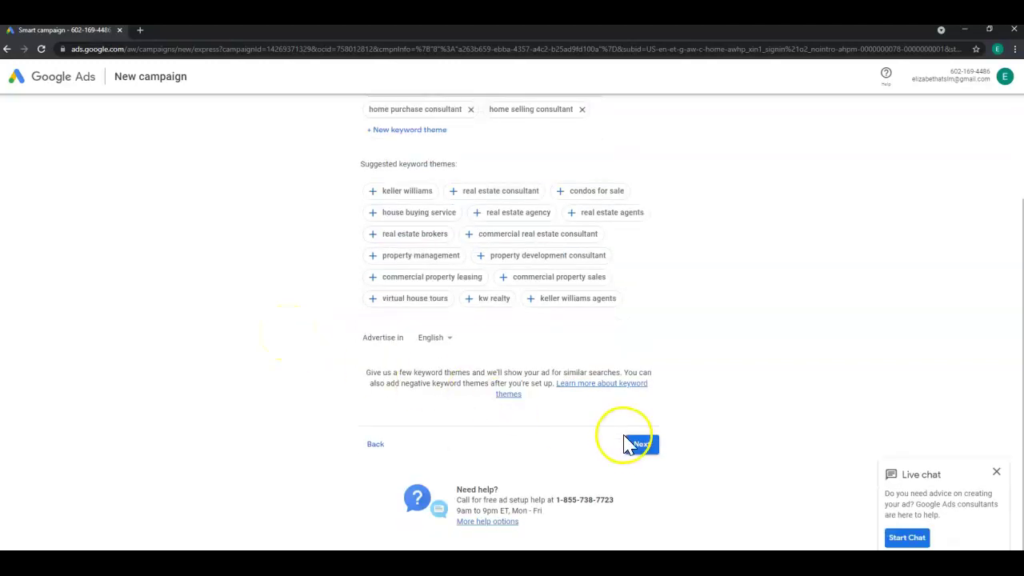
{"action": "left_click", "coordinate": [645, 450]}
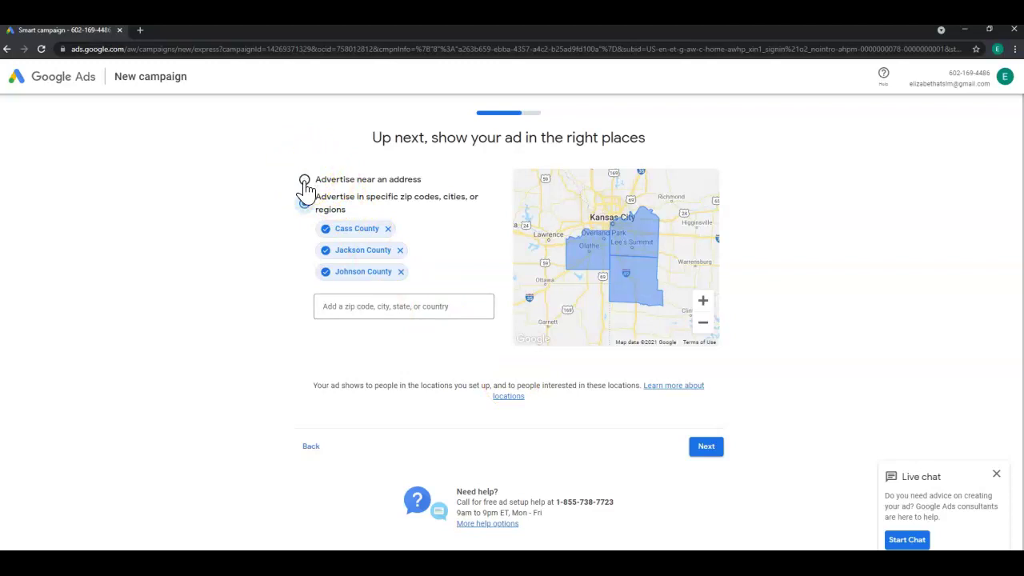
Target specific regions, keeping Cass, Jackson and Johnson counties around Kansas City.
{"action": "left_click", "coordinate": [305, 204]}
{"action": "left_click", "coordinate": [707, 449]}
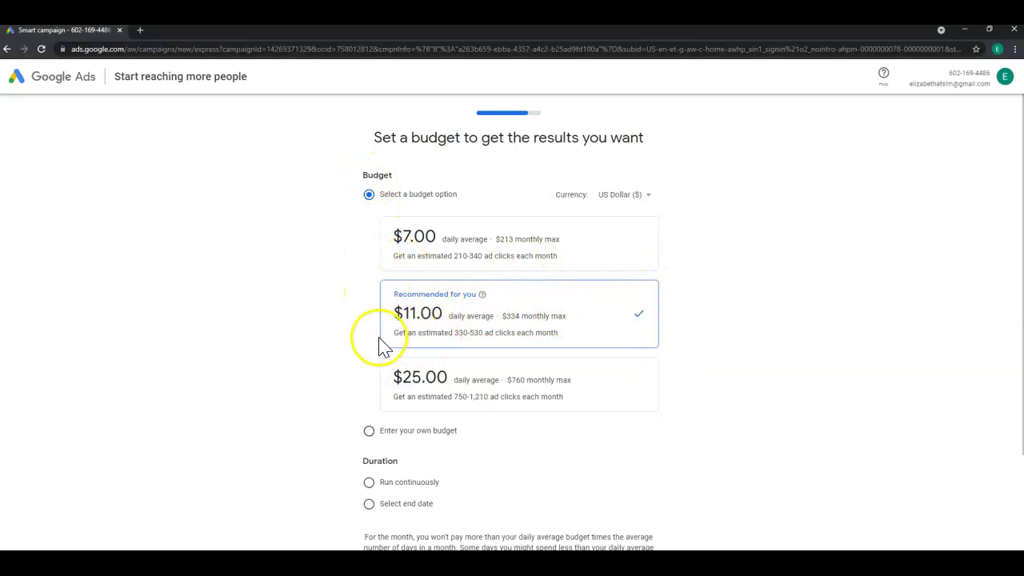
Switch to a custom daily budget and lower it to about $5.
{"action": "left_click", "coordinate": [390, 439]}
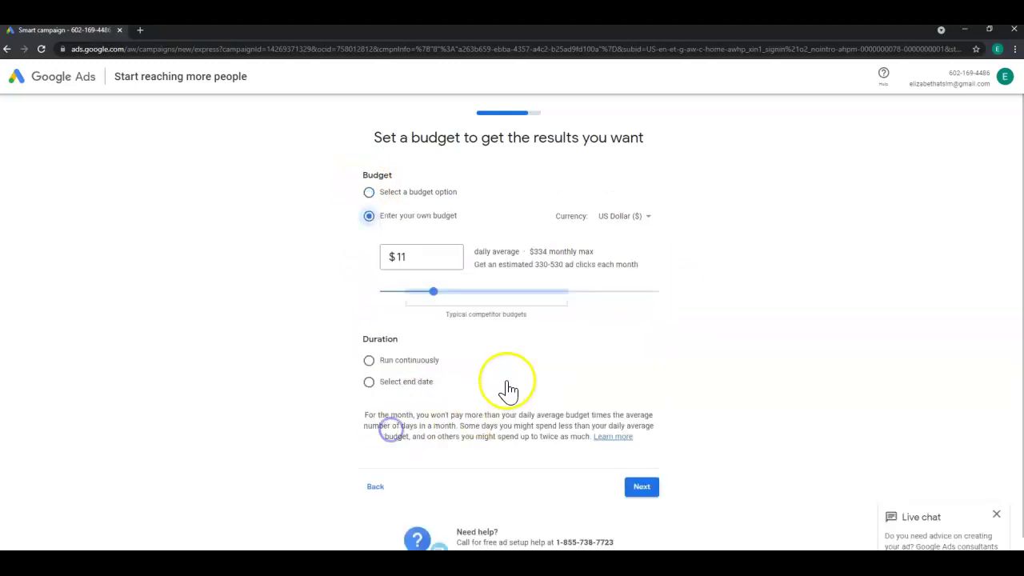
{"action": "left_click_drag", "start_coordinate": [432, 291], "coordinate": [395, 293]}
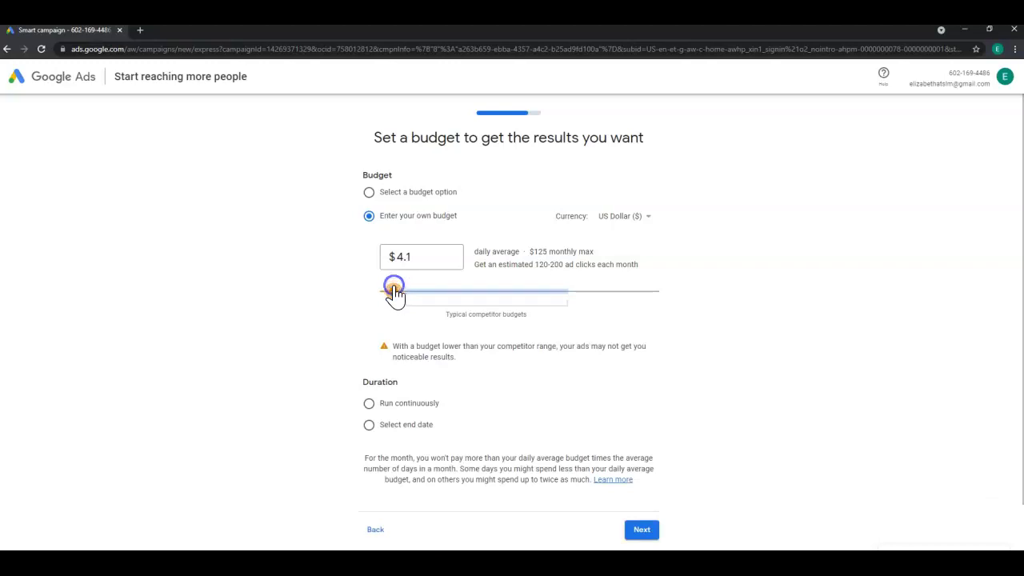
{"action": "left_click_drag", "start_coordinate": [394, 293], "coordinate": [398, 298]}
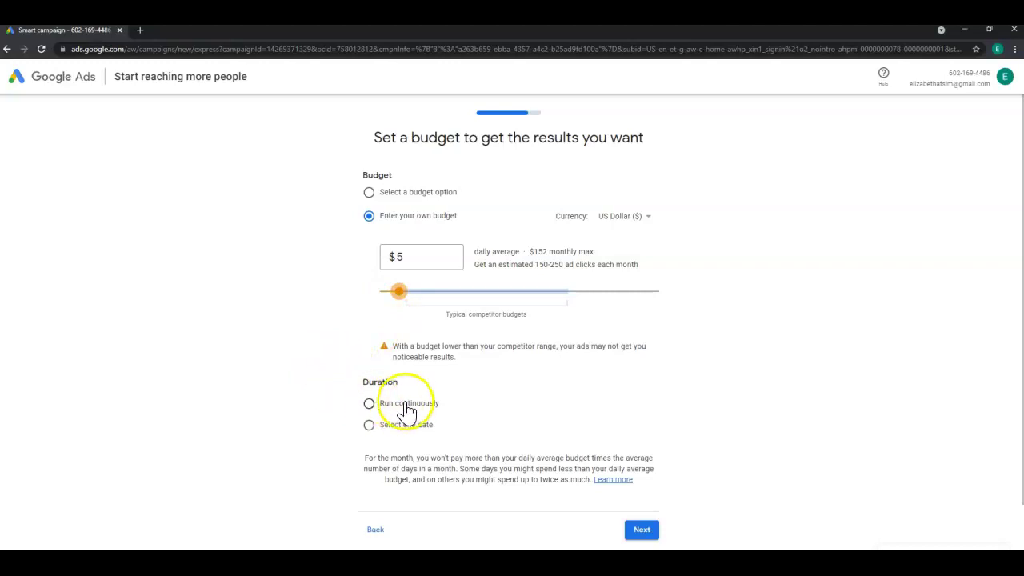
Set the campaign end date to Aug 14, 2021 and continue to review.
{"action": "left_click", "coordinate": [370, 429]}
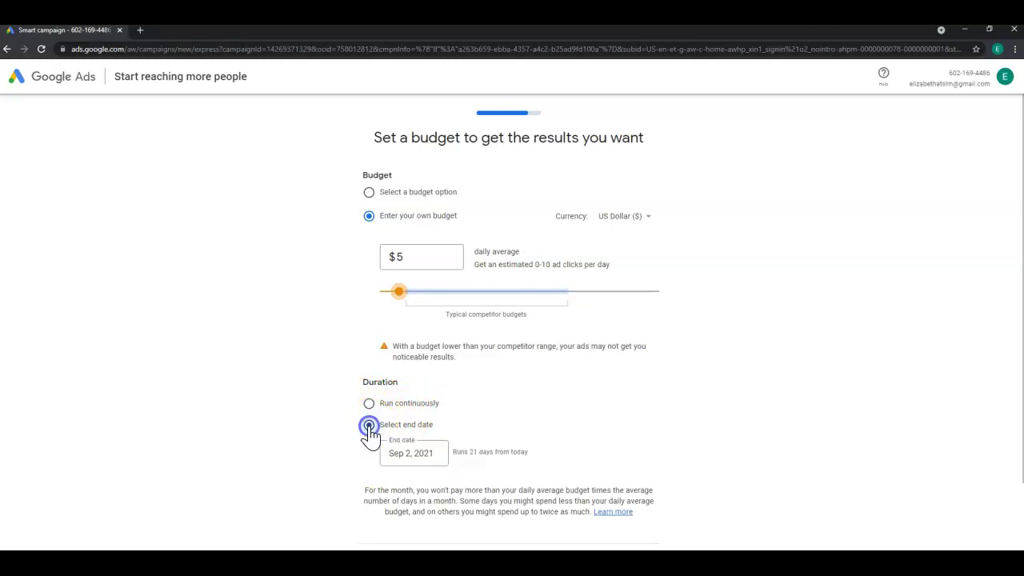
{"action": "scroll", "coordinate": [356, 424], "scroll_direction": "down", "scroll_amount": 2}
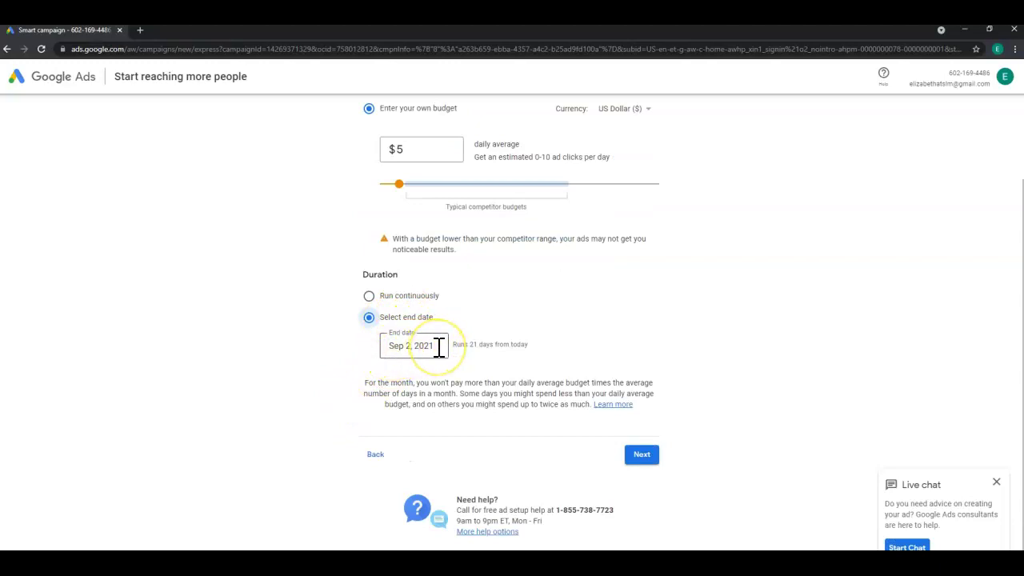
{"action": "left_click", "coordinate": [439, 345]}
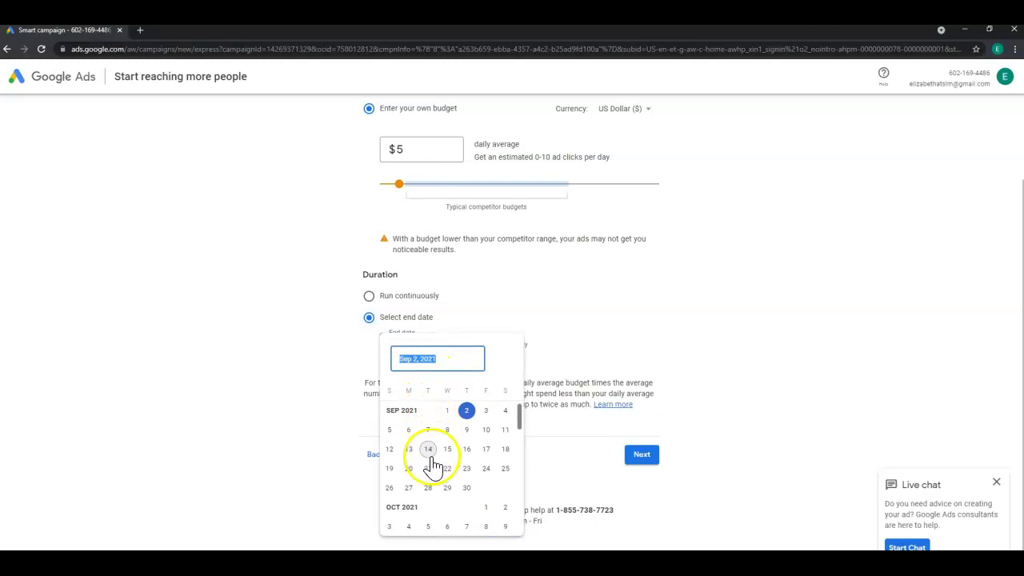
{"action": "scroll", "coordinate": [432, 446], "scroll_direction": "up", "scroll_amount": 1}
{"action": "scroll", "coordinate": [432, 446], "scroll_direction": "up", "scroll_amount": 1}
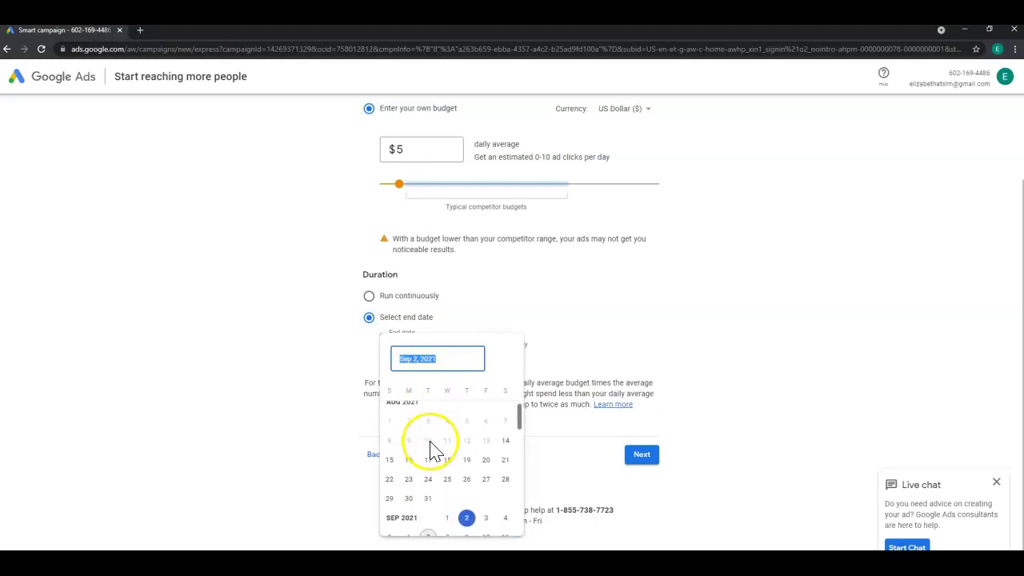
{"action": "left_click", "coordinate": [505, 442]}
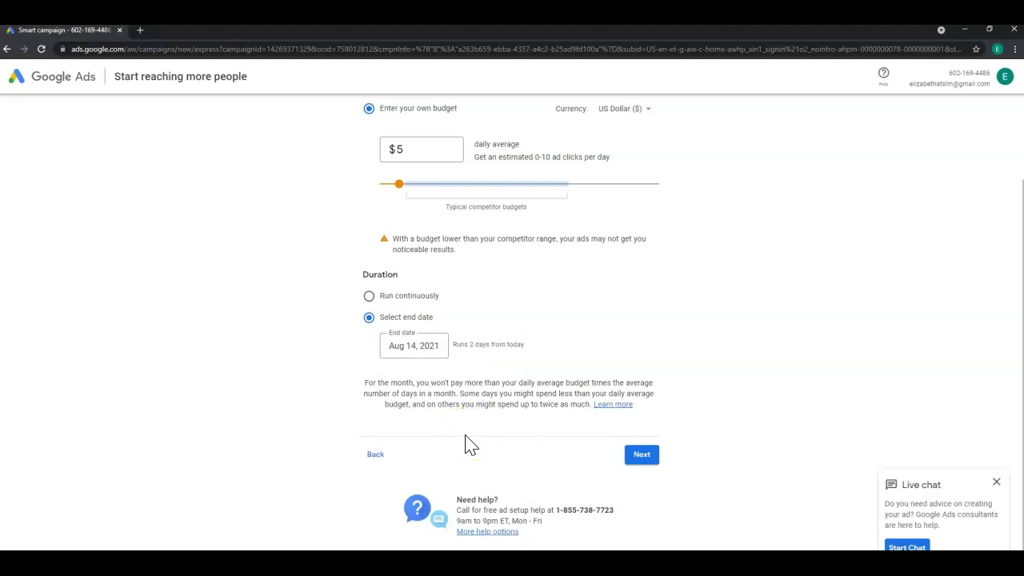
{"action": "left_click", "coordinate": [643, 456]}
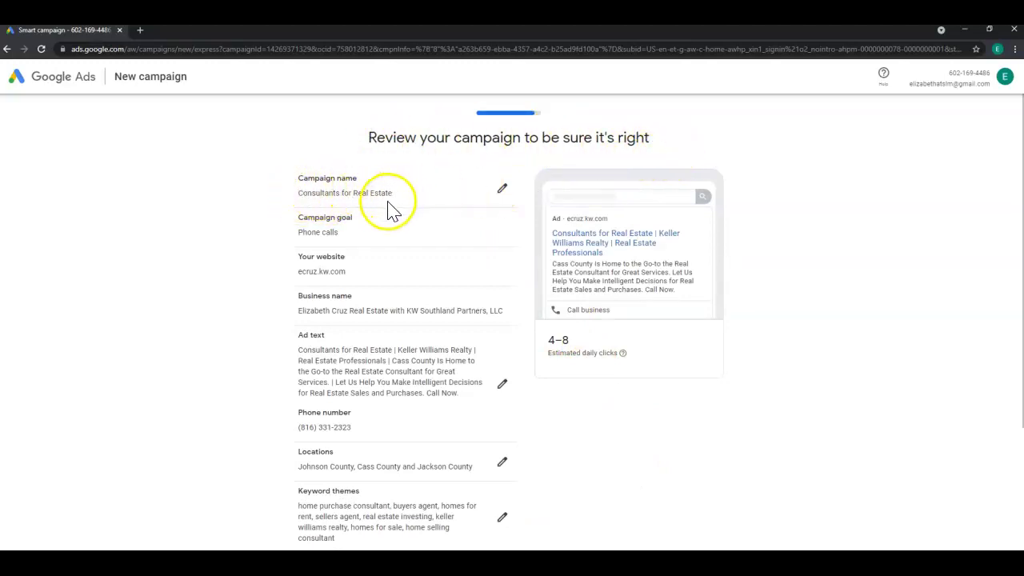
Scroll through the campaign review to check ad text, counties, keywords and $5 daily budget.
{"action": "scroll", "coordinate": [288, 296], "scroll_direction": "down", "scroll_amount": 1}
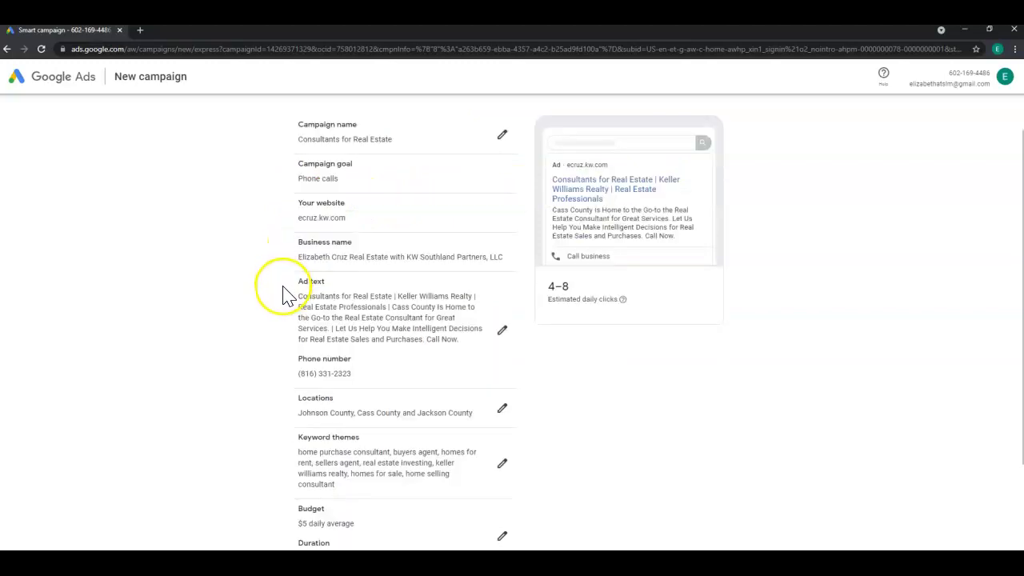
{"action": "scroll", "coordinate": [289, 296], "scroll_direction": "down", "scroll_amount": 1}
{"action": "scroll", "coordinate": [288, 296], "scroll_direction": "down", "scroll_amount": 1}
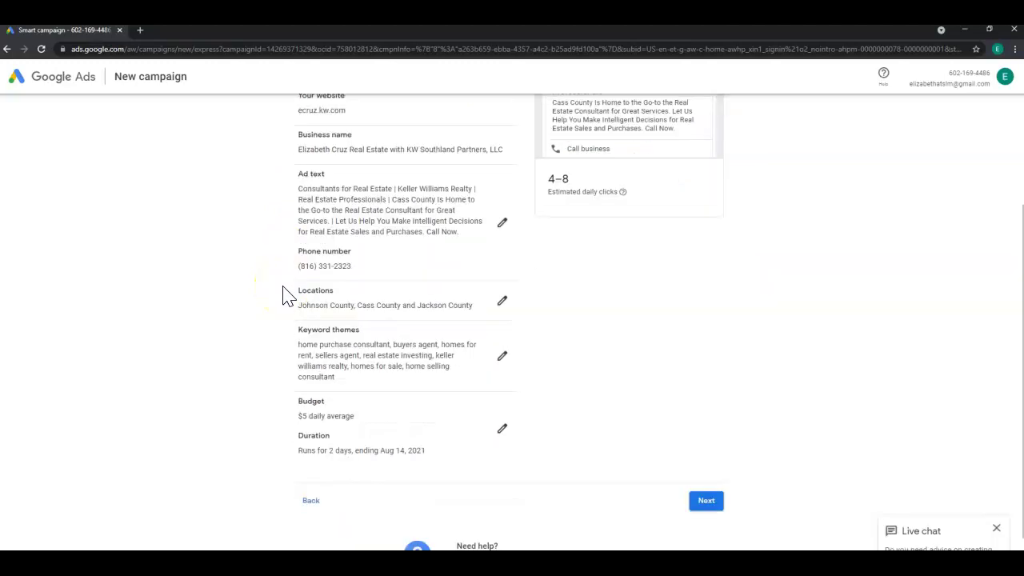
{"action": "scroll", "coordinate": [288, 296], "scroll_direction": "down", "scroll_amount": 1}
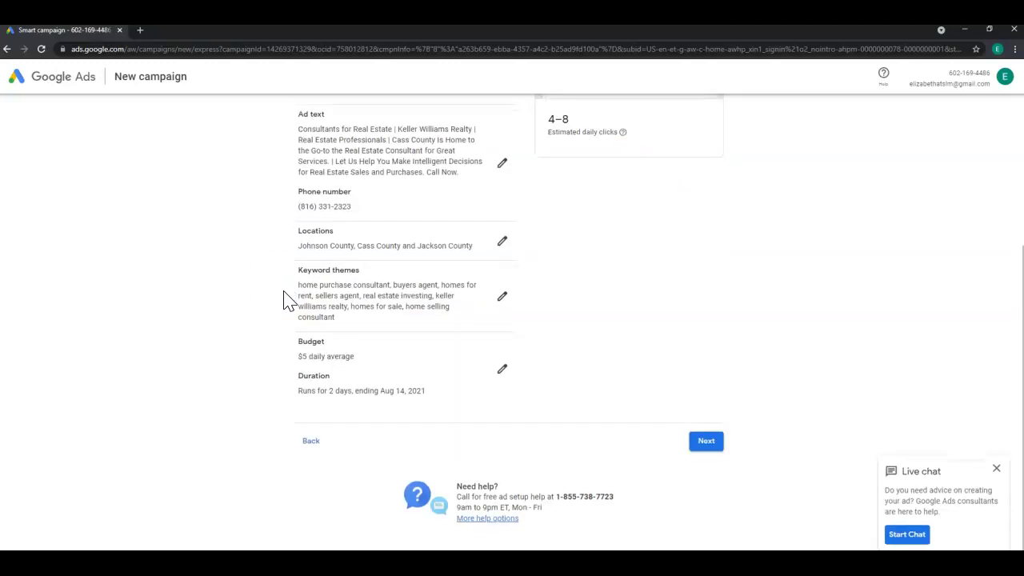
{"action": "scroll", "coordinate": [288, 298], "scroll_direction": "up", "scroll_amount": 3}
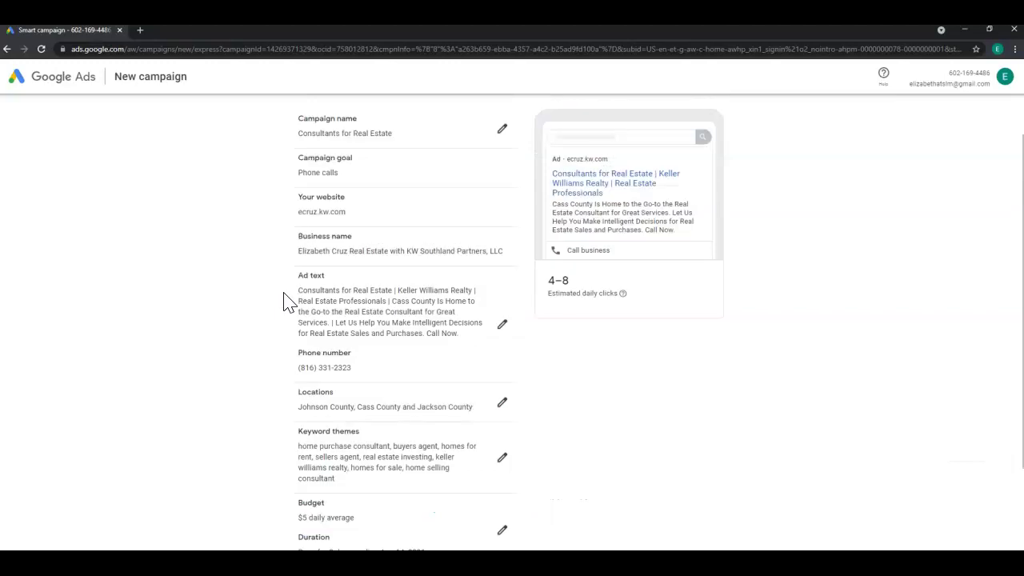
{"action": "scroll", "coordinate": [284, 303], "scroll_direction": "up", "scroll_amount": 1}
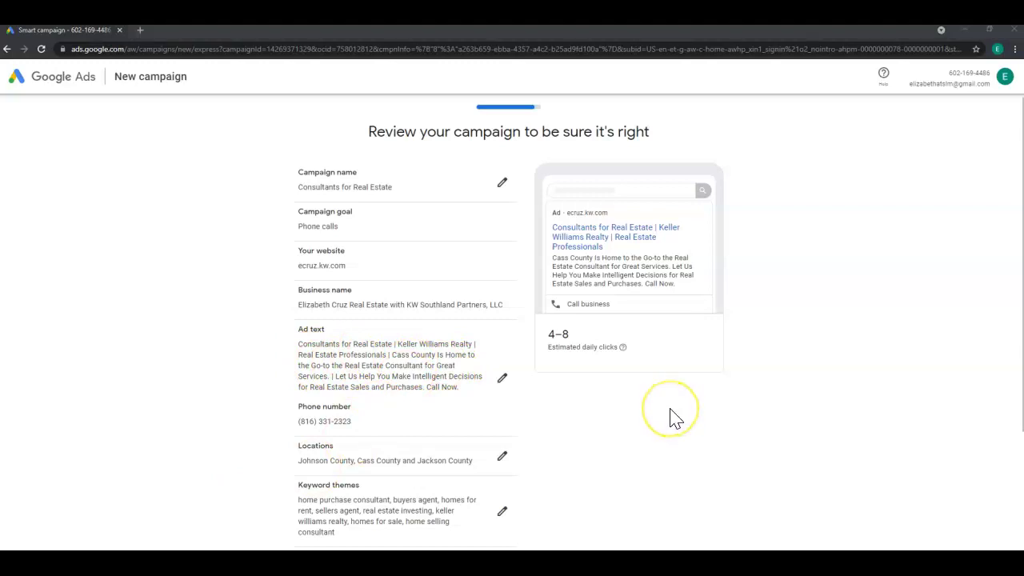
{"action": "scroll", "coordinate": [676, 418], "scroll_direction": "down", "scroll_amount": 3}
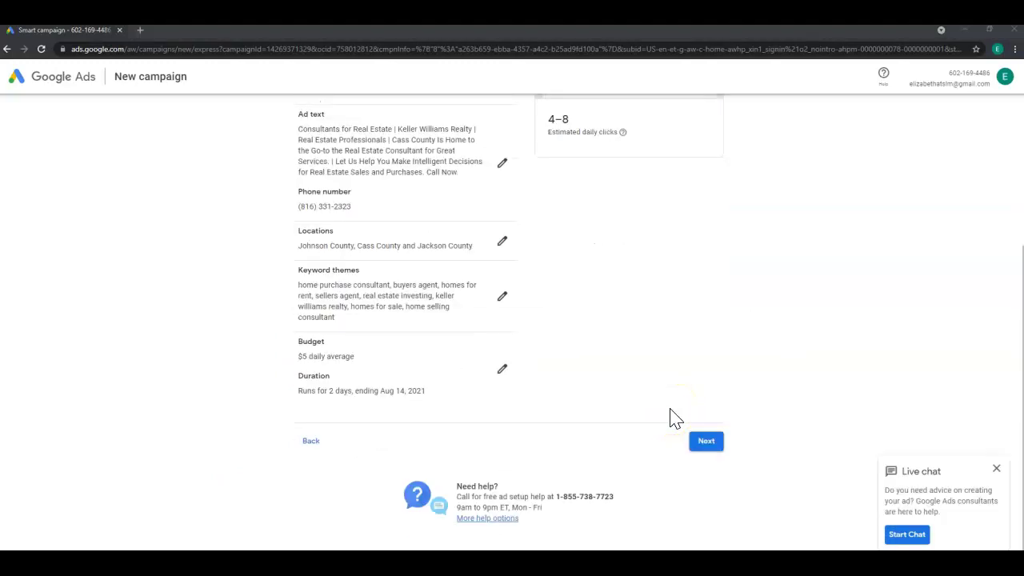
Move past the review and payment info pages and submit the campaign.
{"action": "left_click", "coordinate": [709, 445]}
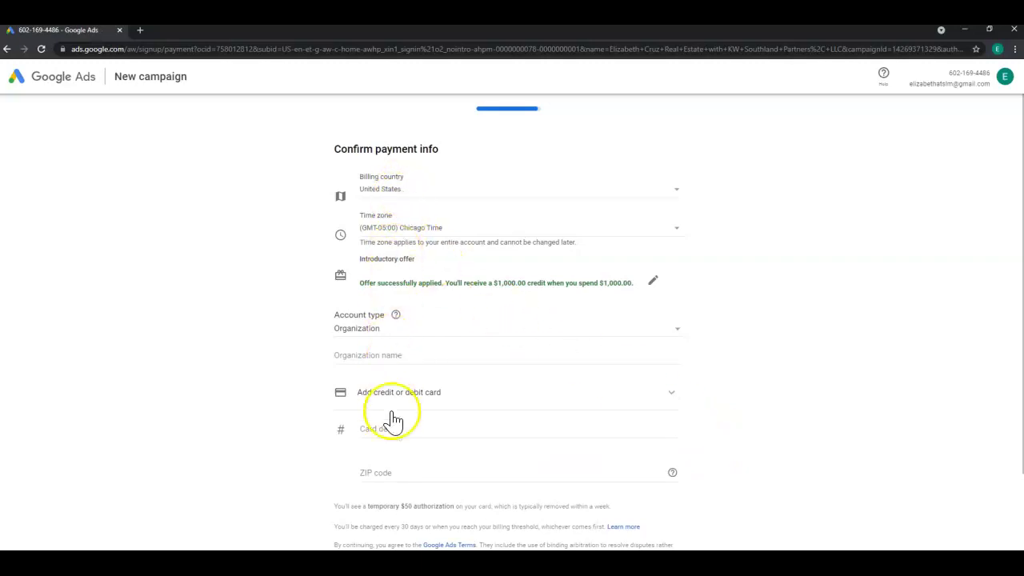
{"action": "scroll", "coordinate": [385, 472], "scroll_direction": "down", "scroll_amount": 3}
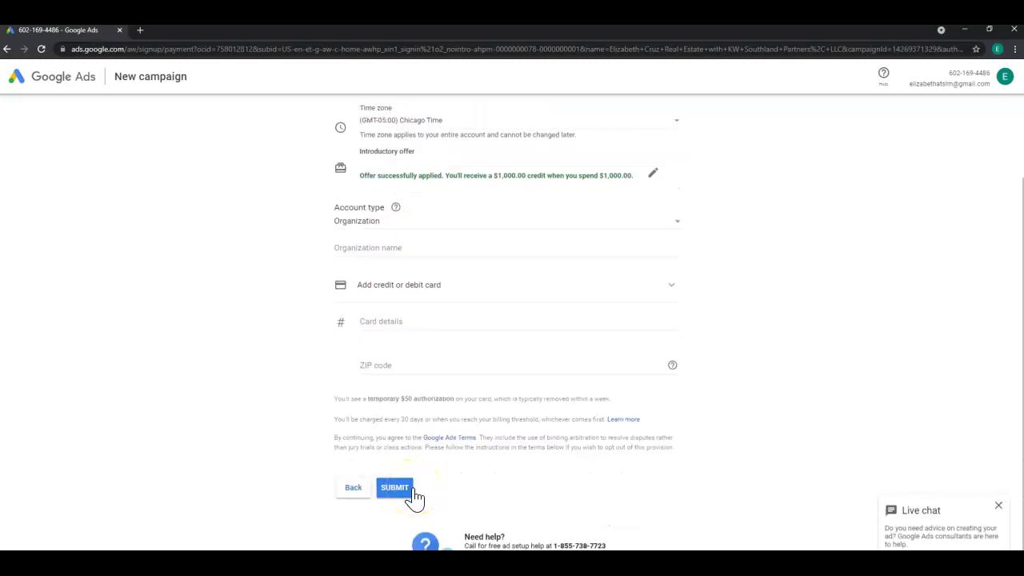
{"action": "left_click", "coordinate": [396, 488]}
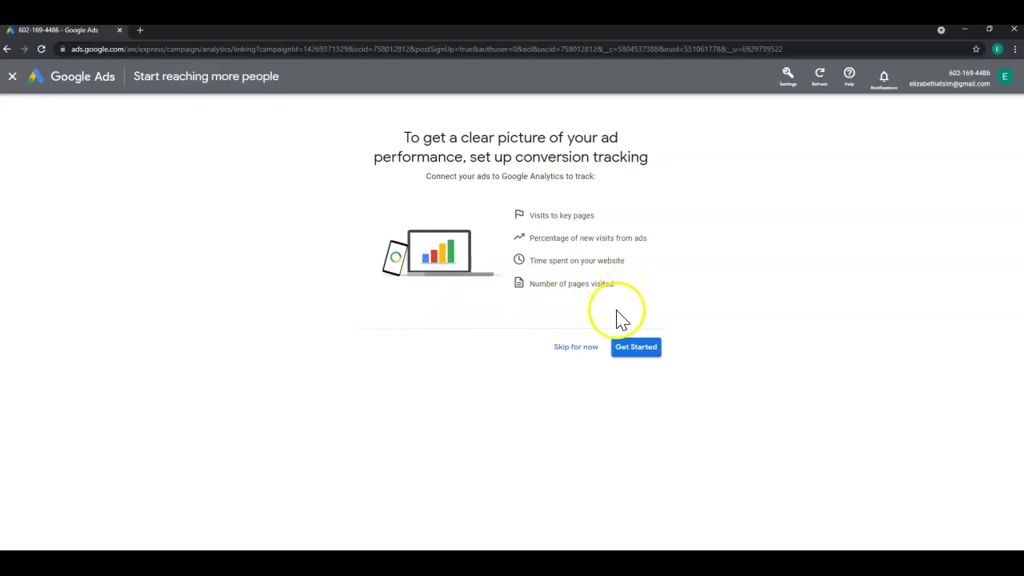
Skip conversion tracking setup to reach the All campaigns overview.
{"action": "left_click", "coordinate": [564, 352]}
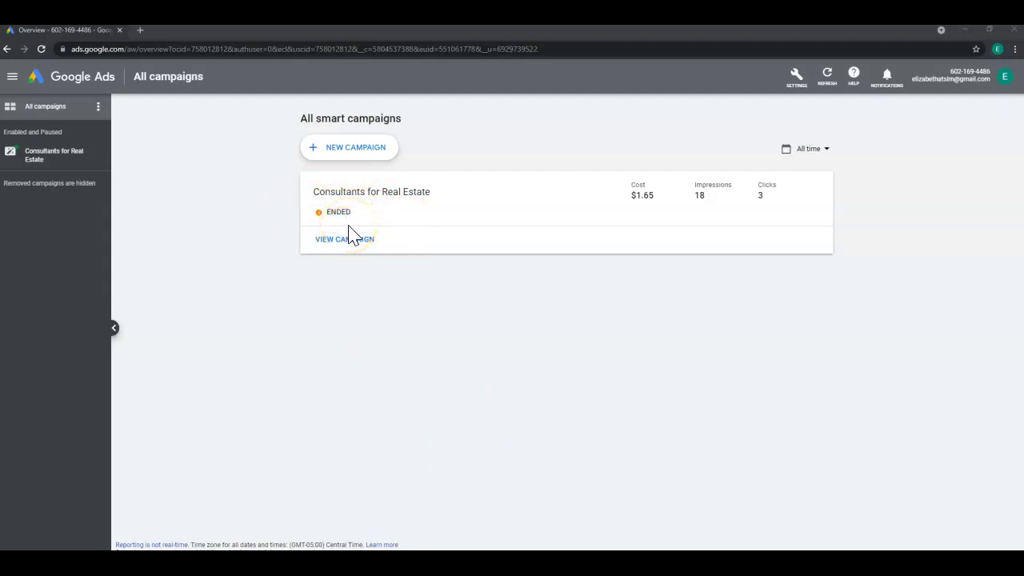
Open agent.kw.com/command in a new browser tab and open the profile menu at top right.
{"action": "left_click", "coordinate": [139, 29]}
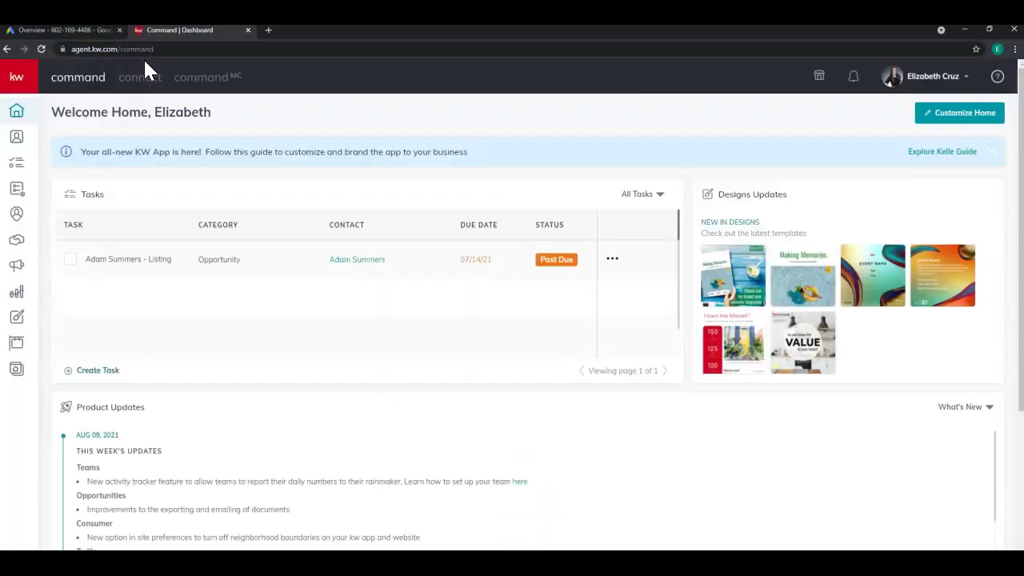
{"action": "left_click", "coordinate": [154, 78]}
{"action": "left_click", "coordinate": [924, 83]}
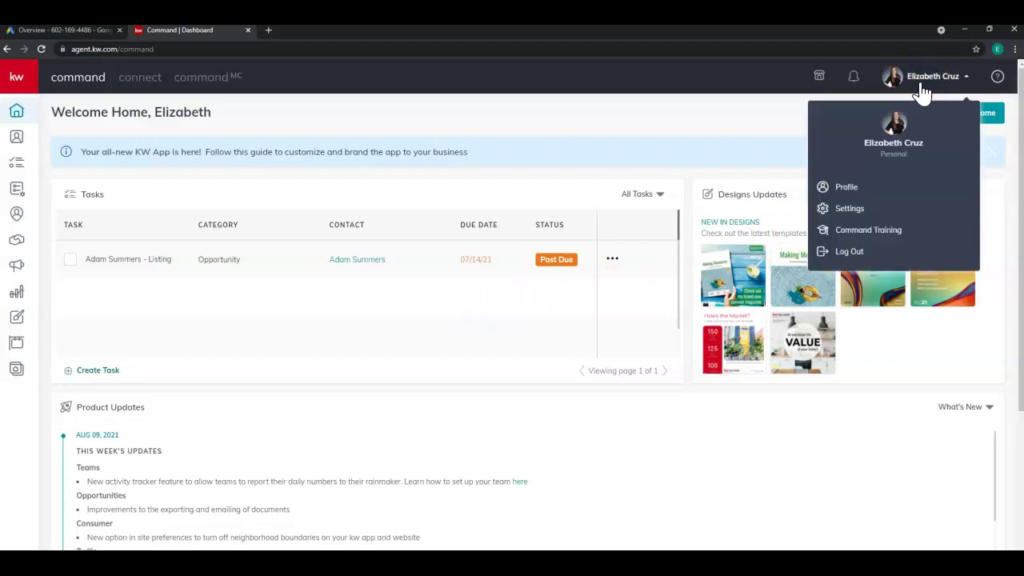
In Settings, choose Connect Account for Google Adwords under Marketing Automation.
{"action": "left_click", "coordinate": [859, 209]}
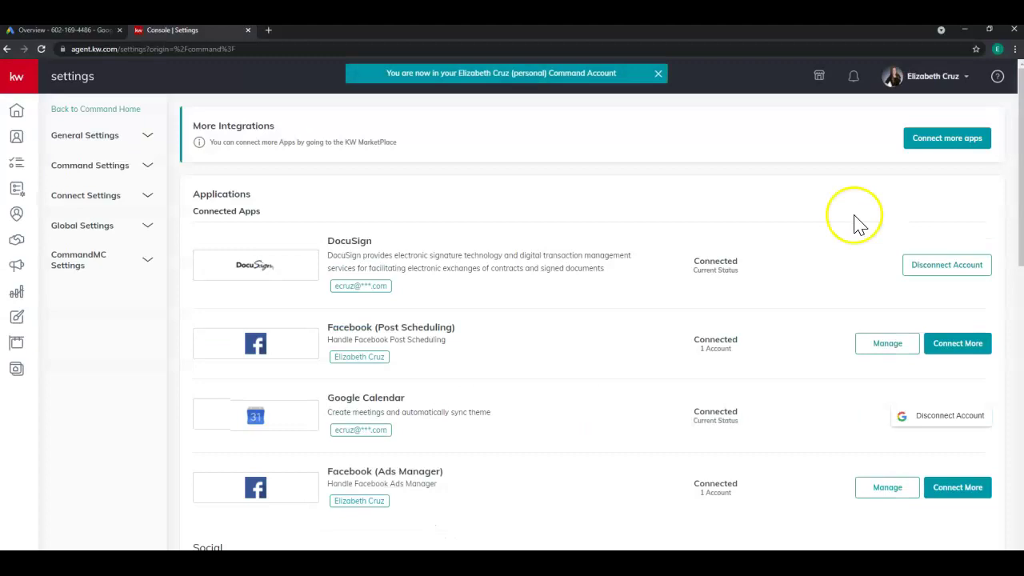
{"action": "scroll", "coordinate": [526, 279], "scroll_direction": "down", "scroll_amount": 3}
{"action": "scroll", "coordinate": [480, 276], "scroll_direction": "down", "scroll_amount": 5}
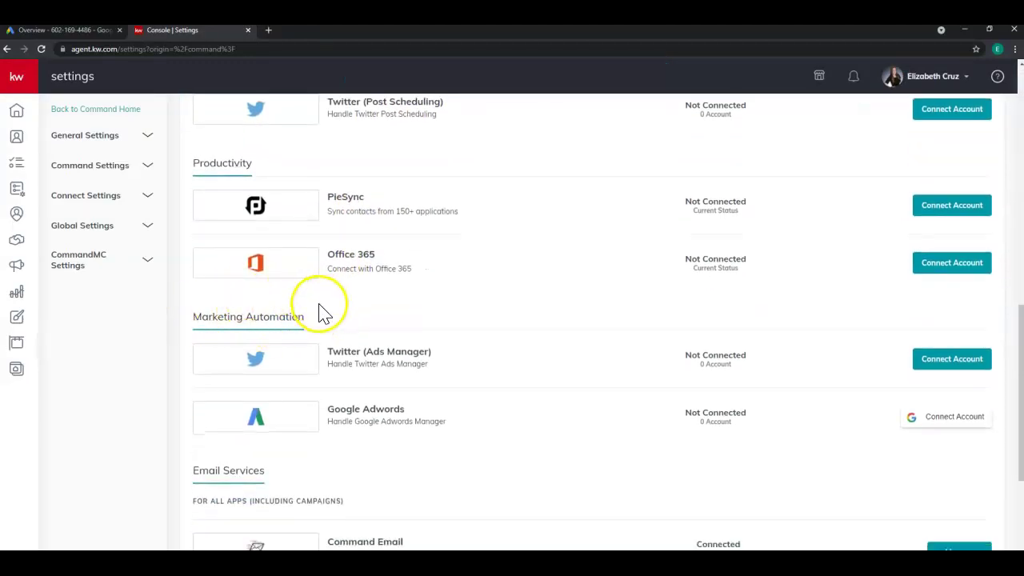
{"action": "scroll", "coordinate": [195, 314], "scroll_direction": "down", "scroll_amount": 1}
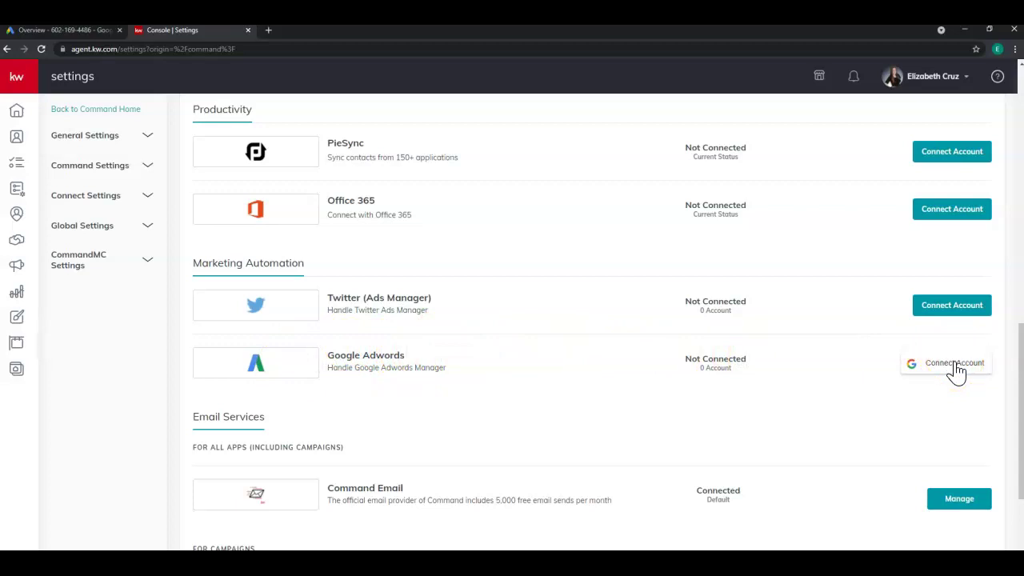
{"action": "left_click", "coordinate": [955, 364]}
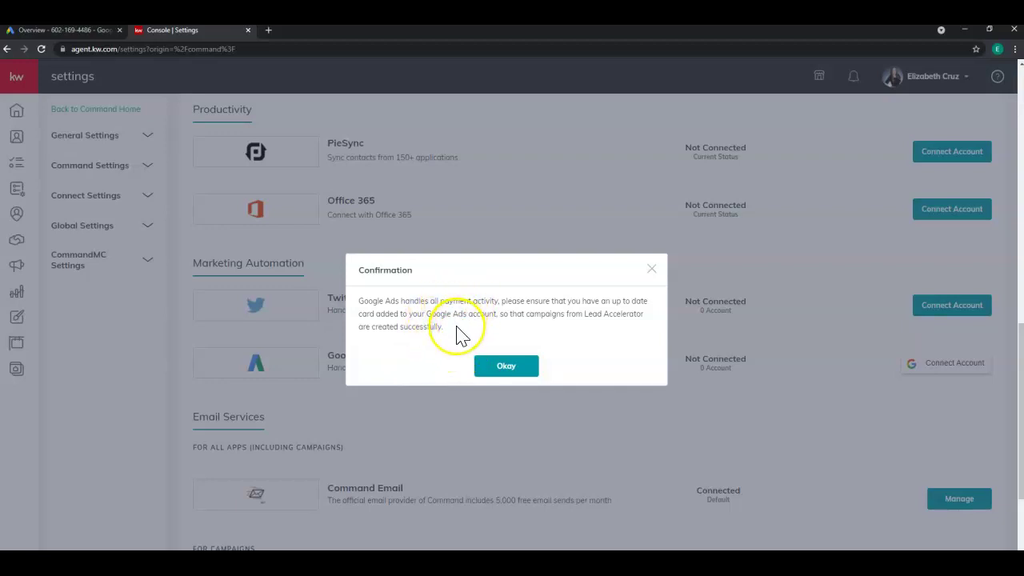
Accept the payment notice, sign in with the existing Google account, and allow Keller Cloud access.
{"action": "left_click", "coordinate": [488, 376]}
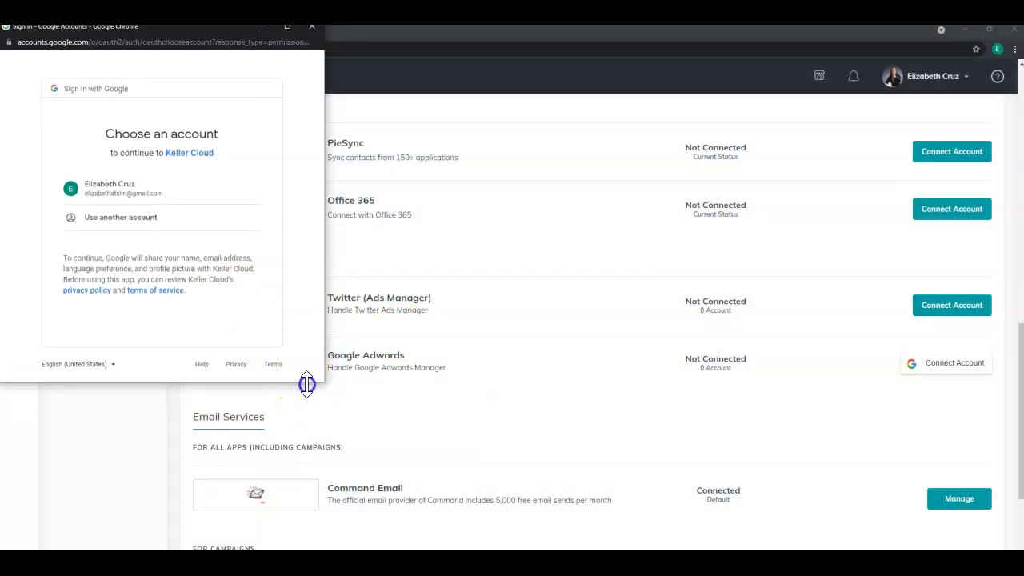
{"action": "left_click_drag", "start_coordinate": [244, 37], "coordinate": [569, 116]}
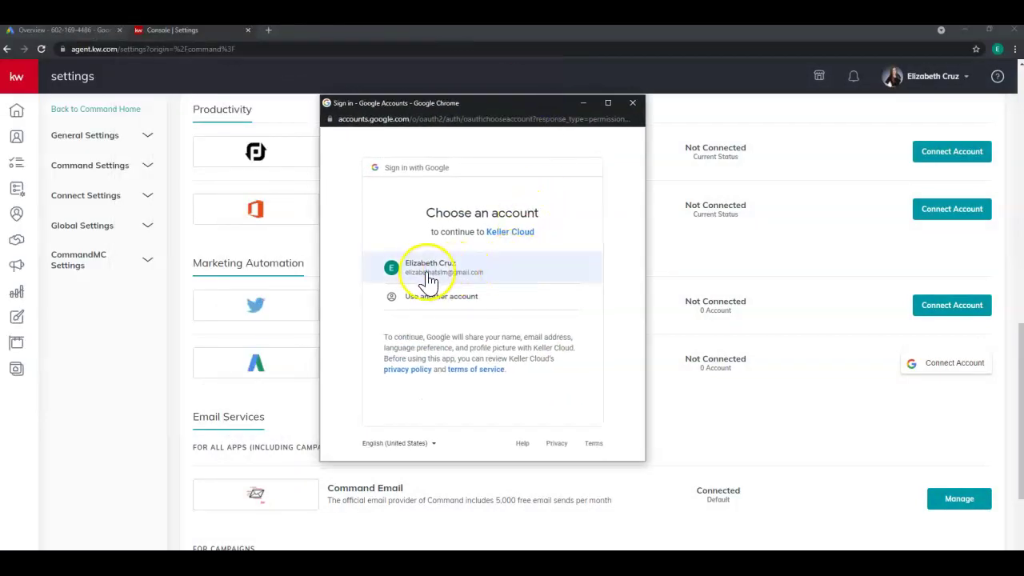
{"action": "left_click", "coordinate": [456, 276]}
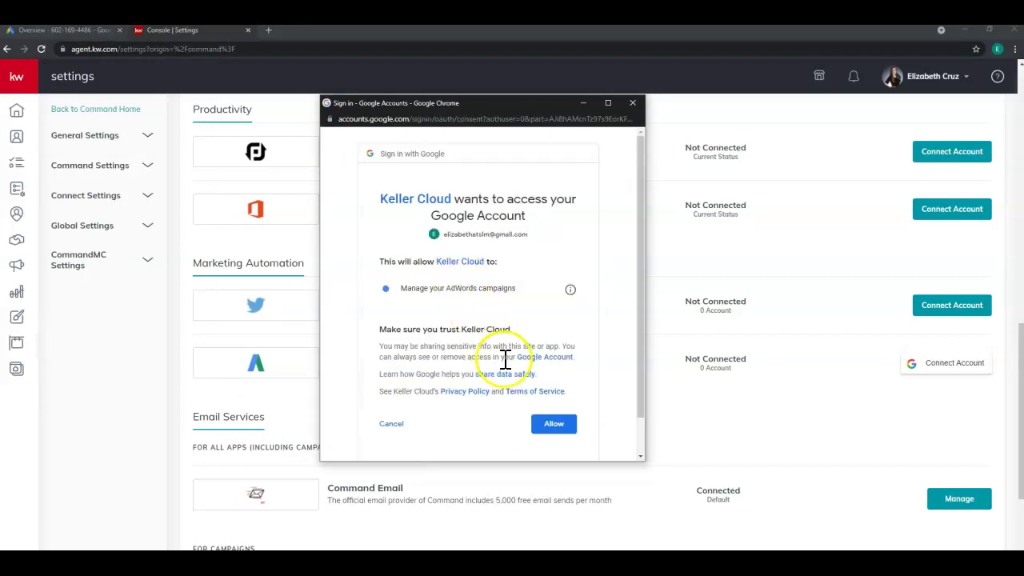
{"action": "left_click", "coordinate": [558, 430]}
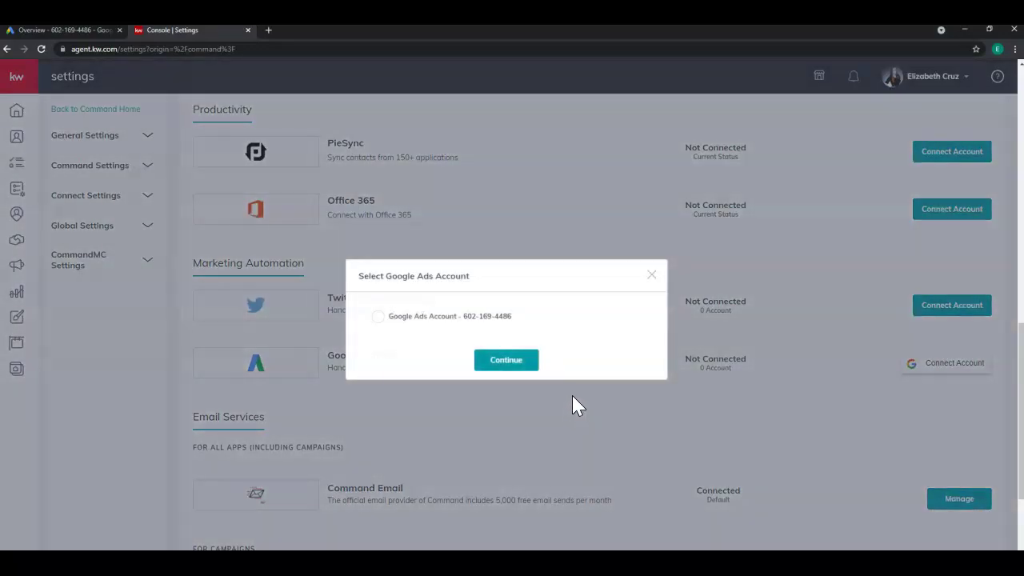
Select the Google Ads account and confirm linking it to KW Command.
{"action": "left_click", "coordinate": [409, 345]}
{"action": "left_click", "coordinate": [378, 316]}
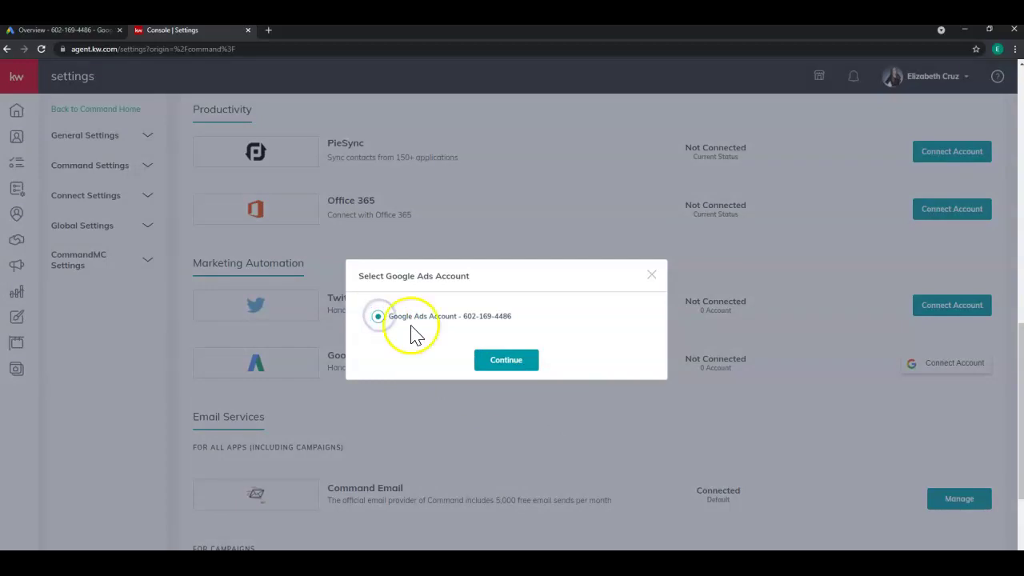
{"action": "left_click", "coordinate": [533, 360]}
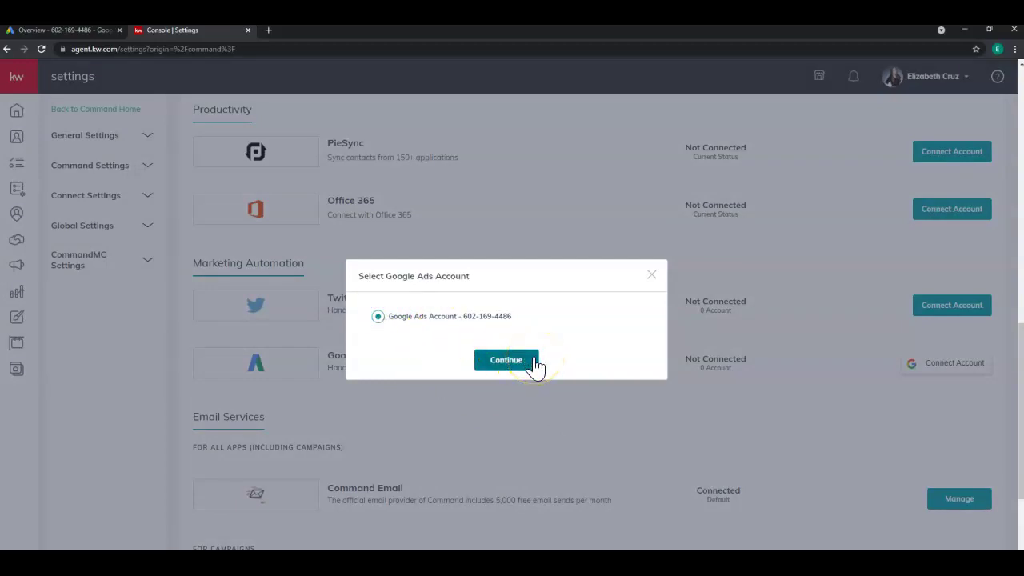
{"action": "left_click", "coordinate": [506, 360]}
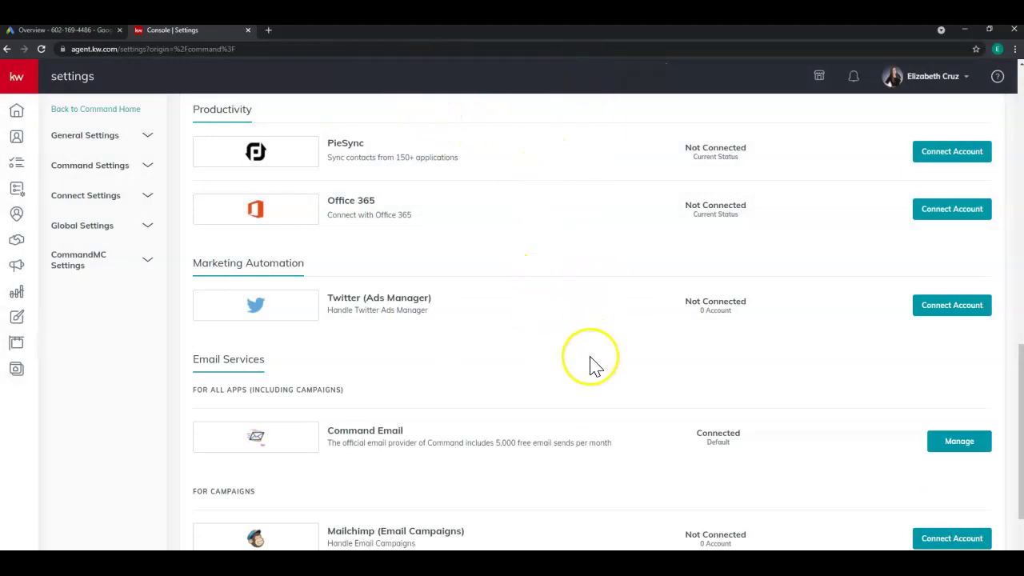
Check that Google Adwords shows connected, then go to Campaigns via the expanded left navigation.
{"action": "scroll", "coordinate": [593, 365], "scroll_direction": "up", "scroll_amount": 8}
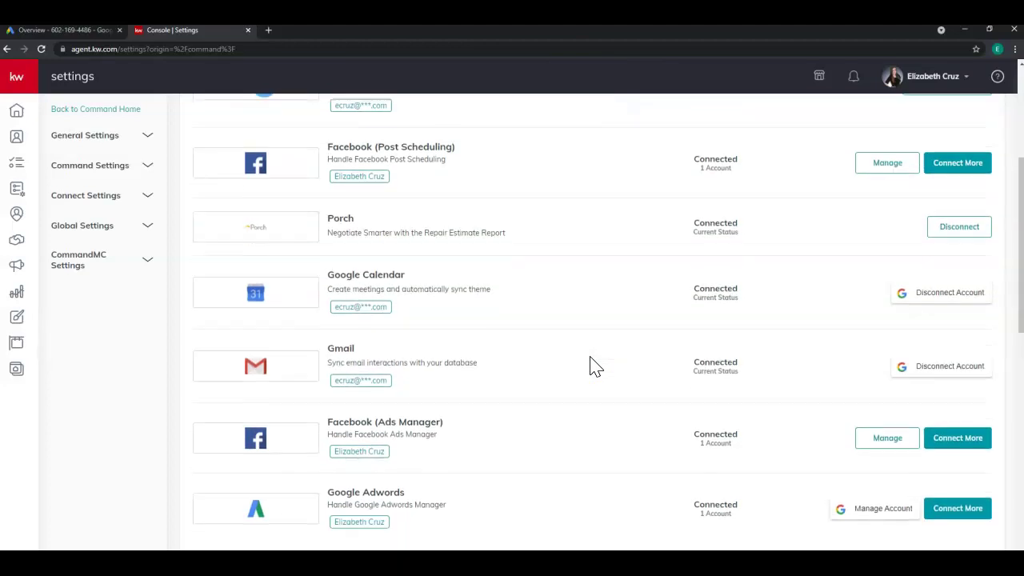
{"action": "scroll", "coordinate": [595, 365], "scroll_direction": "down", "scroll_amount": 3}
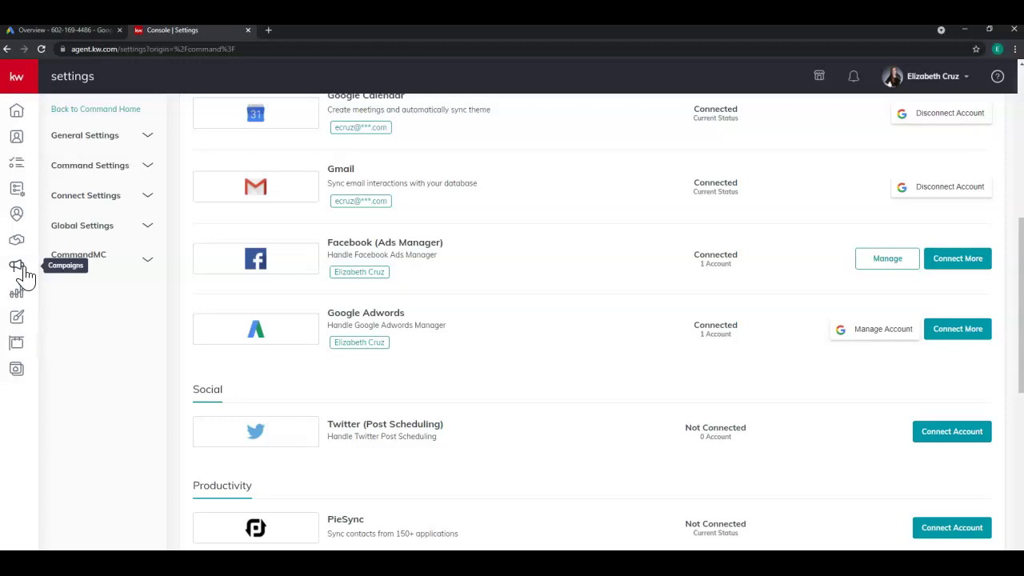
{"action": "left_click", "coordinate": [28, 80]}
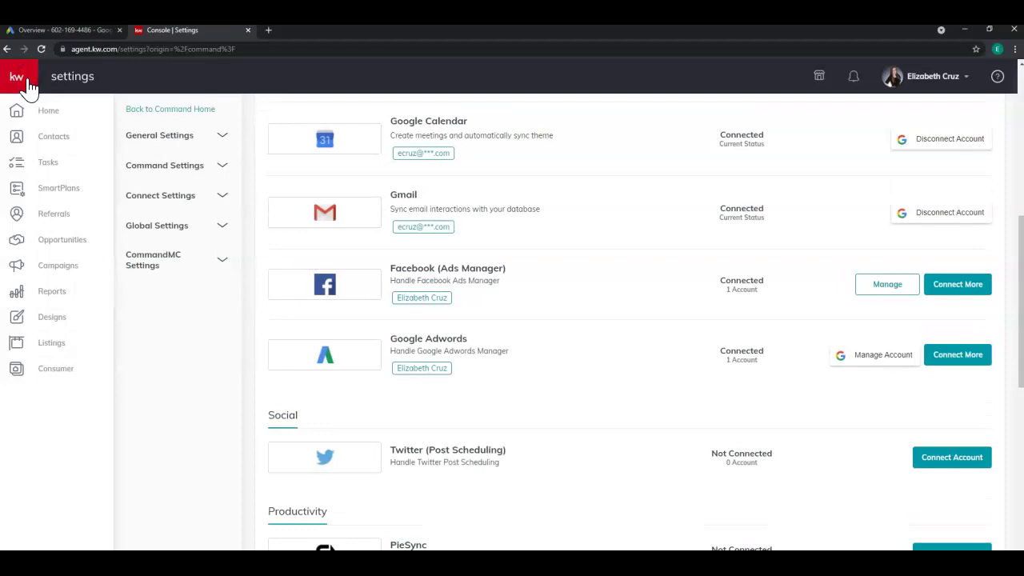
{"action": "left_click", "coordinate": [84, 273]}
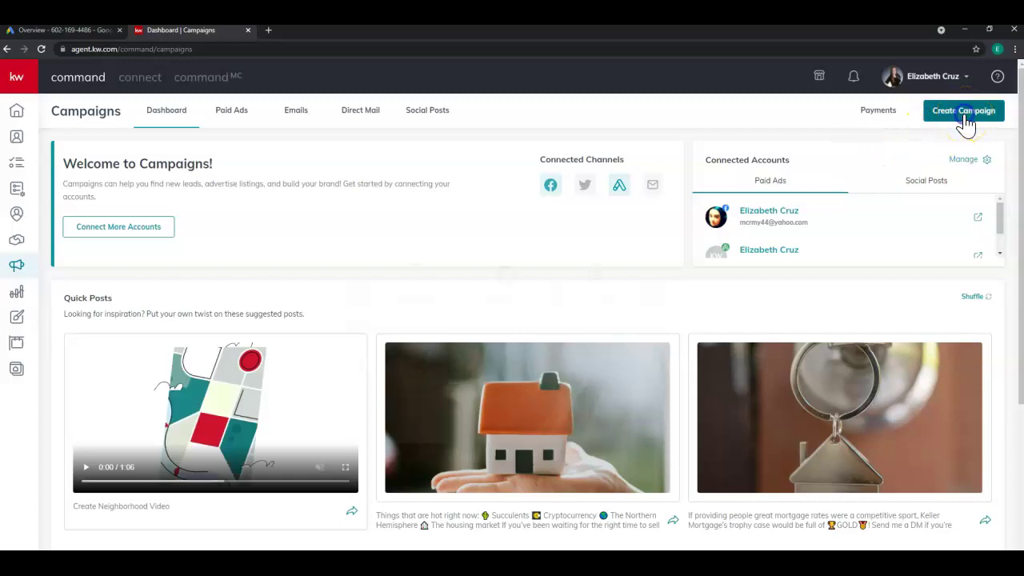
Start a new Search Ad campaign named TEST with the goal Other.
{"action": "left_click", "coordinate": [966, 114]}
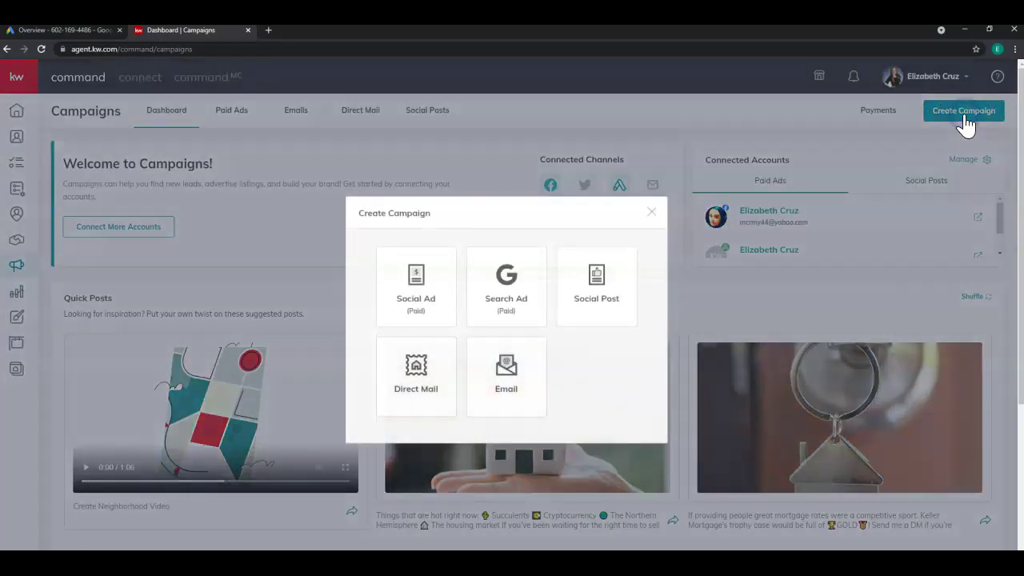
{"action": "left_click", "coordinate": [508, 290]}
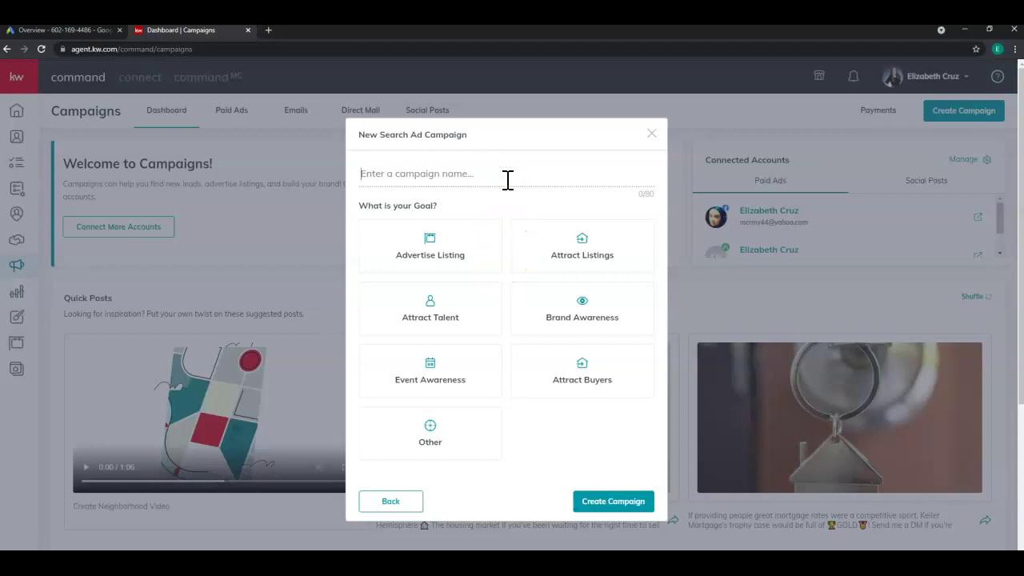
{"action": "type", "text": "TEST"}
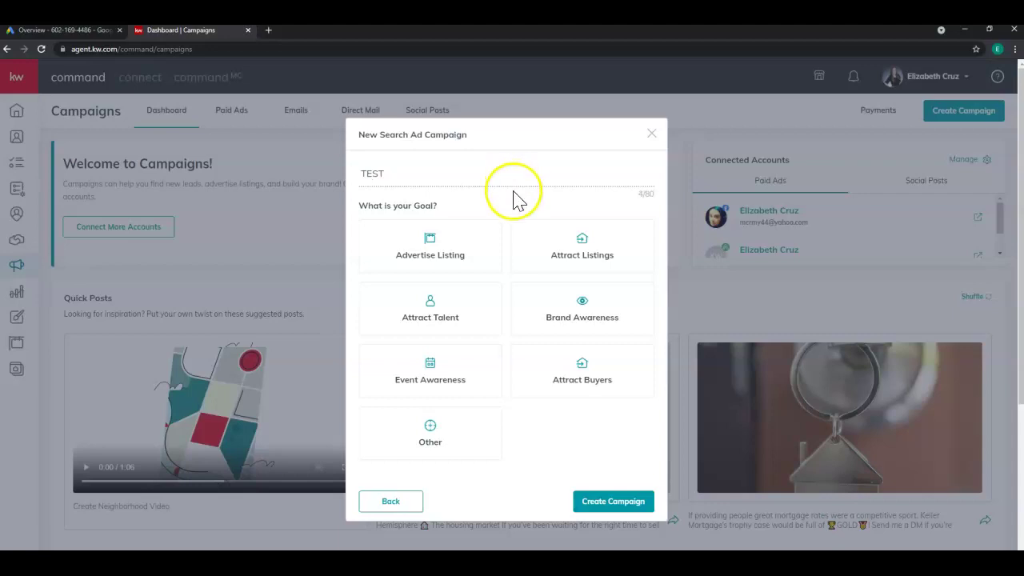
{"action": "left_click", "coordinate": [476, 431]}
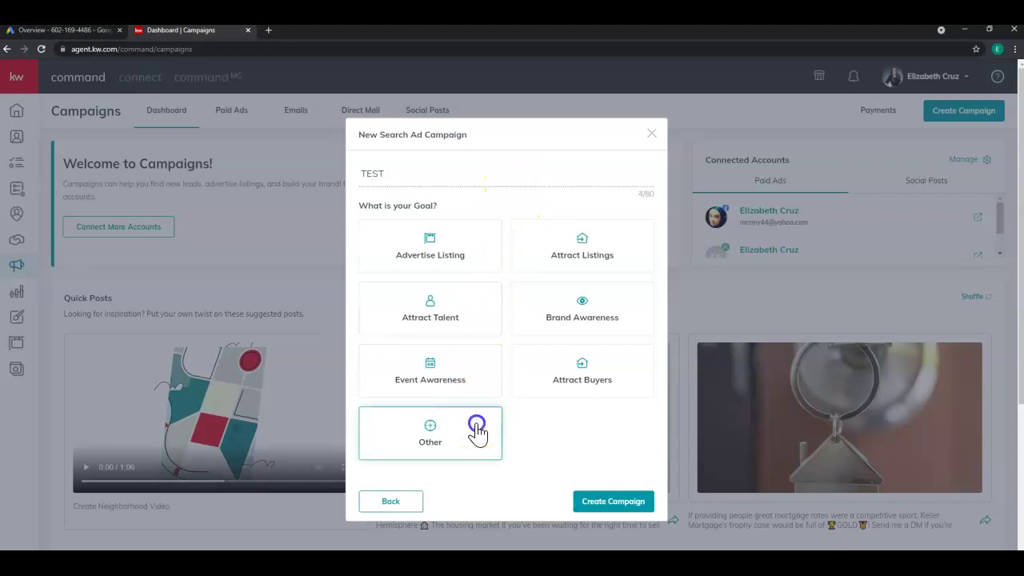
{"action": "left_click", "coordinate": [648, 506]}
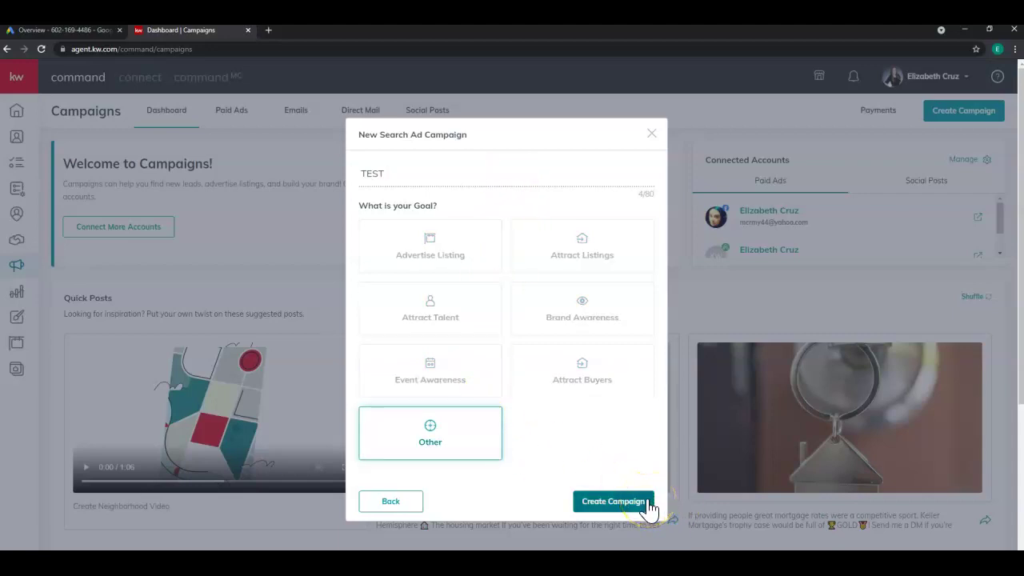
Create the TEST campaign and expand its Name and Goal section for review.
{"action": "left_click", "coordinate": [648, 503]}
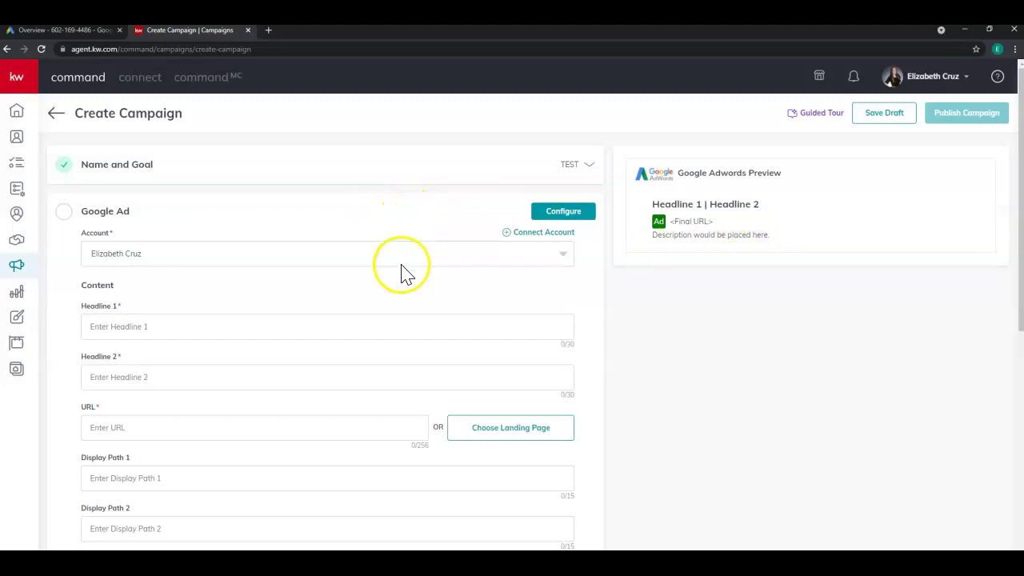
{"action": "left_click", "coordinate": [577, 166]}
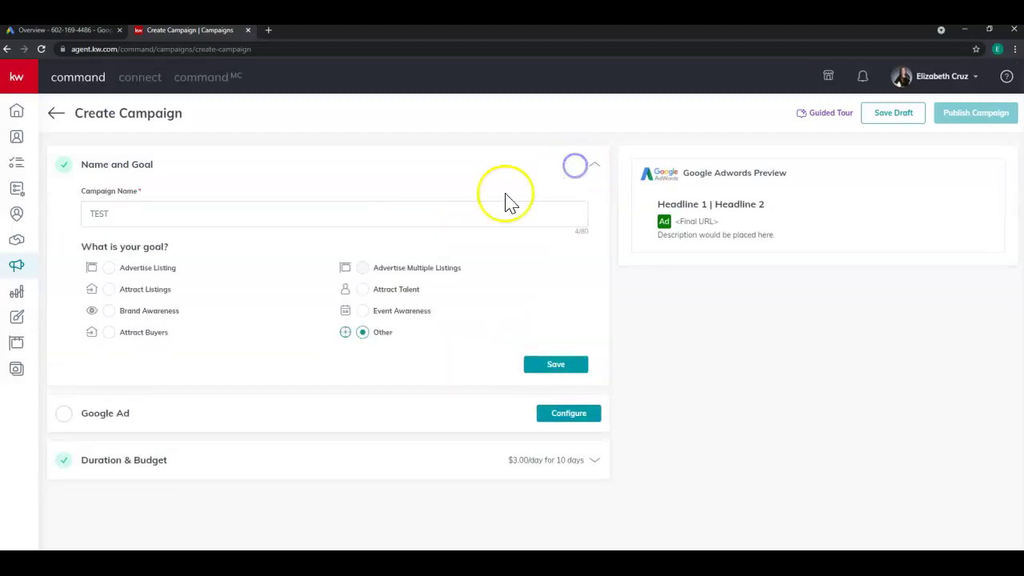
Save the campaign's name and goal, then open the Google Ad configuration.
{"action": "left_click", "coordinate": [575, 368]}
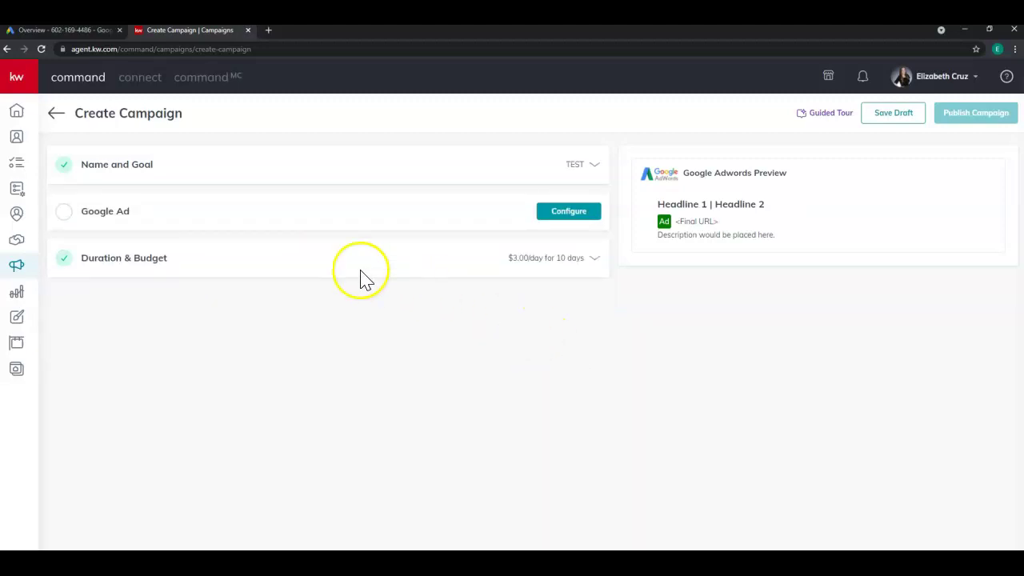
{"action": "left_click", "coordinate": [566, 216]}
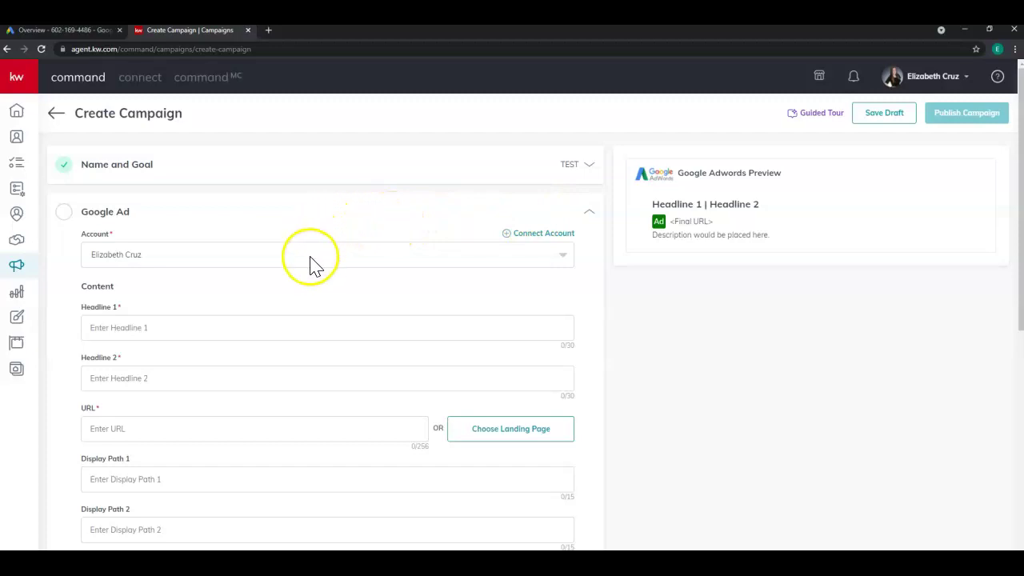
{"action": "scroll", "coordinate": [312, 264], "scroll_direction": "down", "scroll_amount": 2}
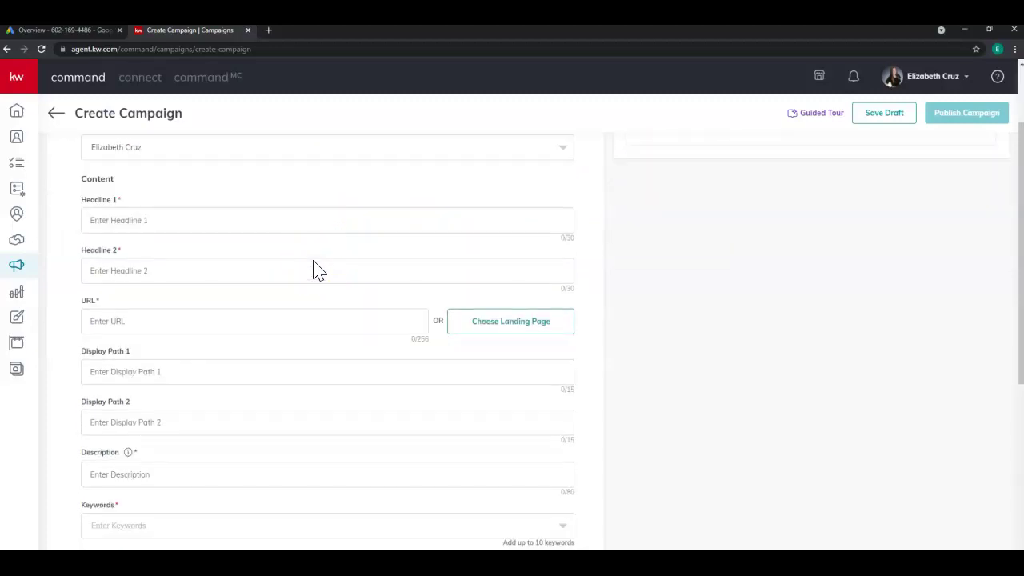
{"action": "scroll", "coordinate": [315, 260], "scroll_direction": "up", "scroll_amount": 1}
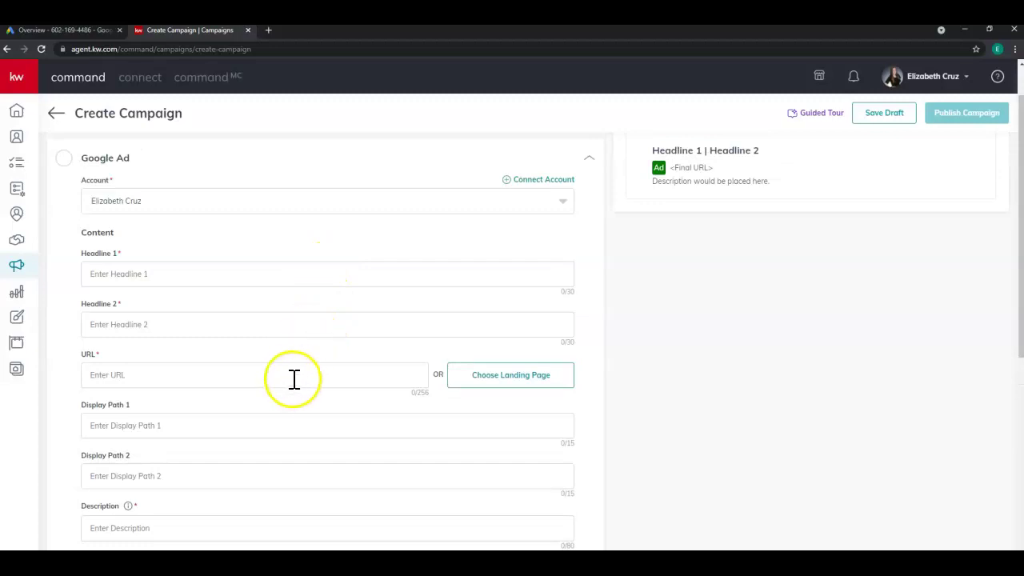
{"action": "scroll", "coordinate": [293, 379], "scroll_direction": "up", "scroll_amount": 1}
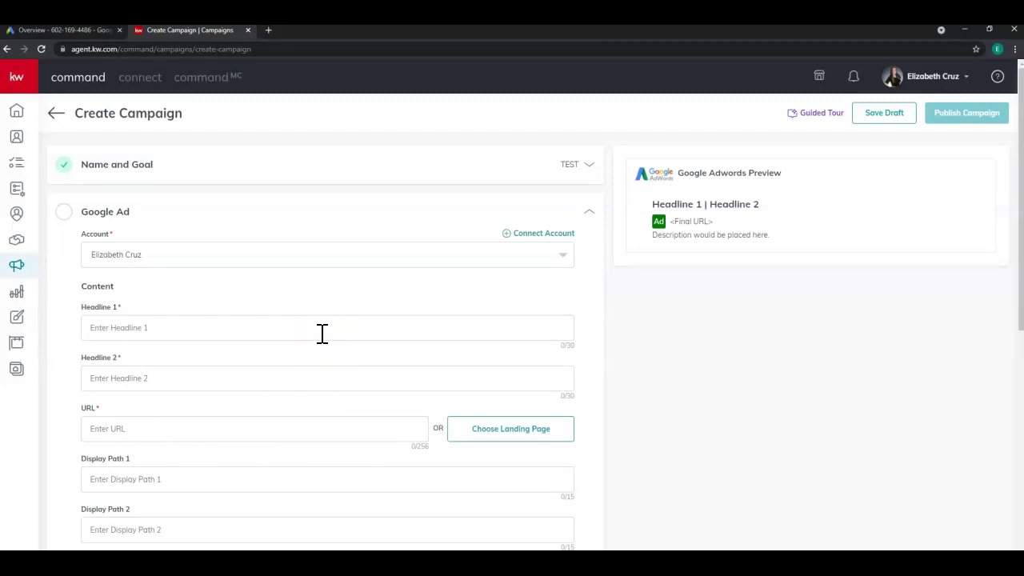
Enter Headline 1 as 'Just Listed Homes Kansas City', correcting the typos.
{"action": "type", "text": "Just Liste"}
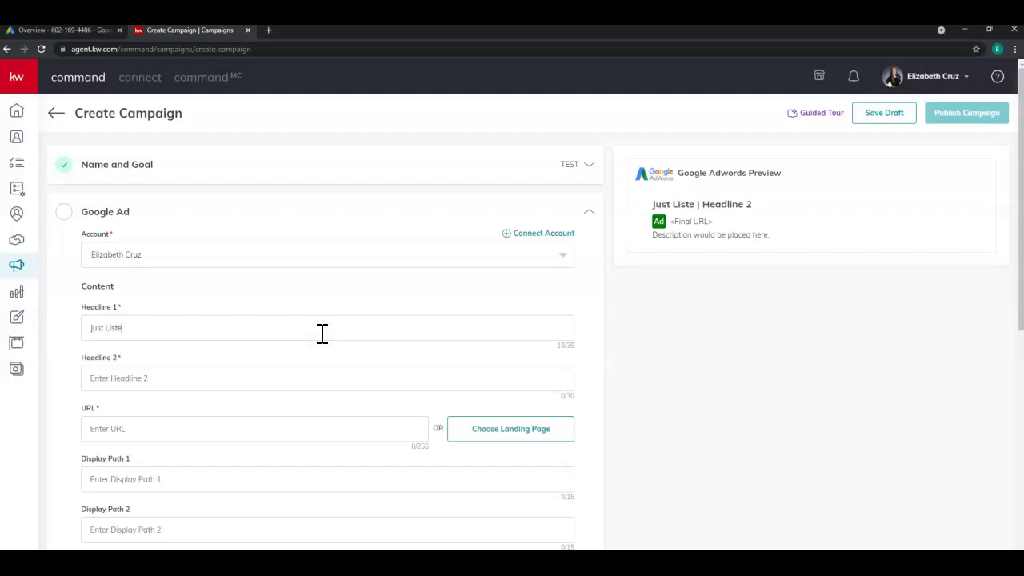
{"action": "type", "text": "d Homes IN"}
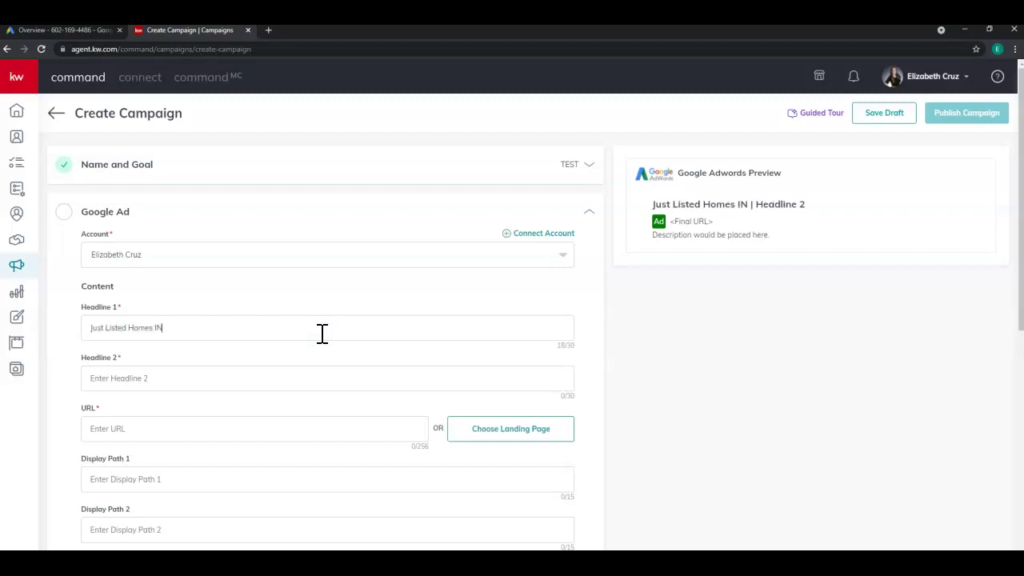
{"action": "key", "text": "BackSpace"}
{"action": "type", "text": "n Kansas Ci"}
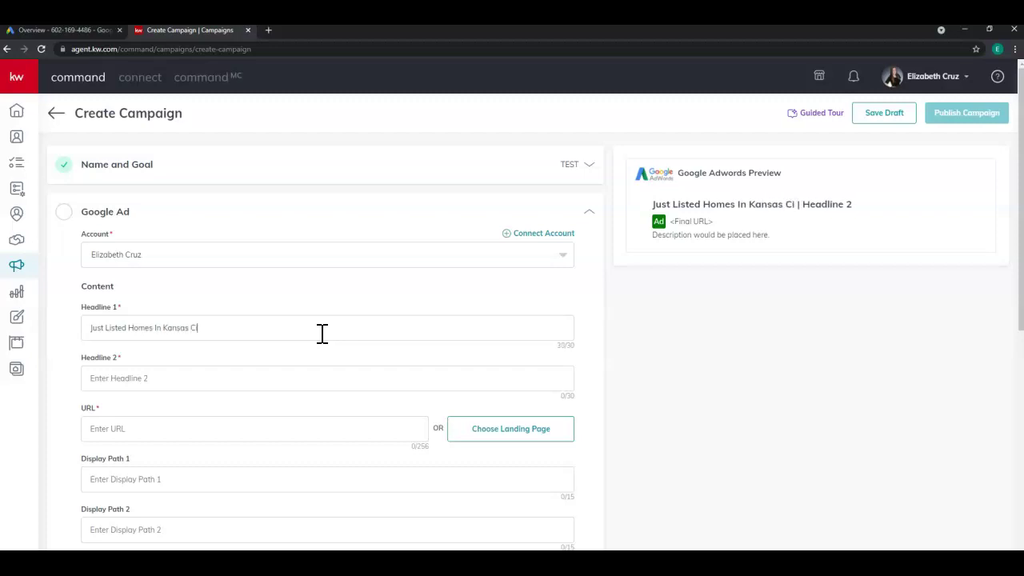
{"action": "double_click", "coordinate": [156, 327]}
{"action": "key", "text": "BackSpace"}
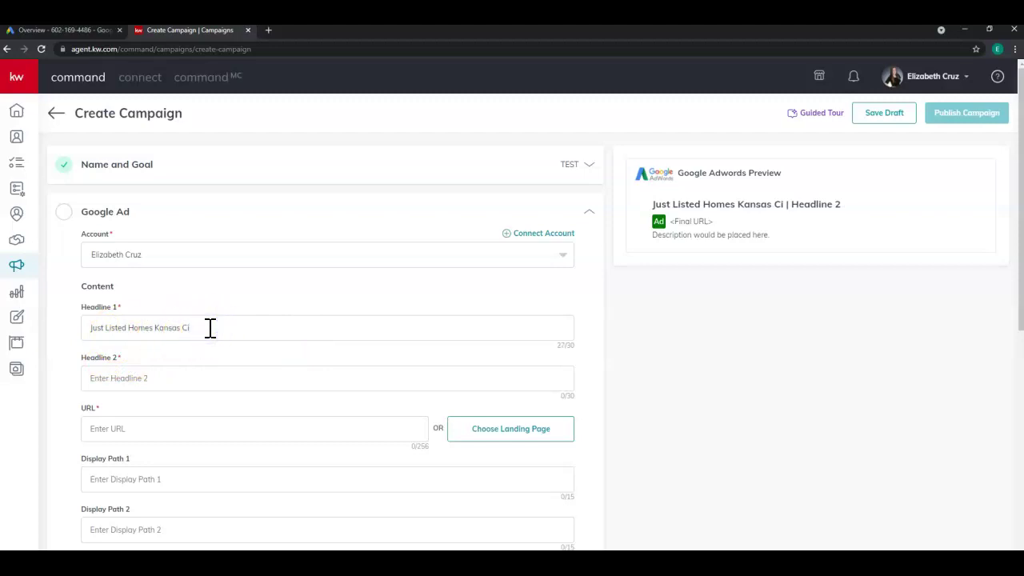
{"action": "type", "text": "ty"}
Enter Headline 2 as 'Find Homes Today' and check the ad preview.
{"action": "left_click", "coordinate": [213, 370]}
{"action": "type", "text": "Find Homes Today"}
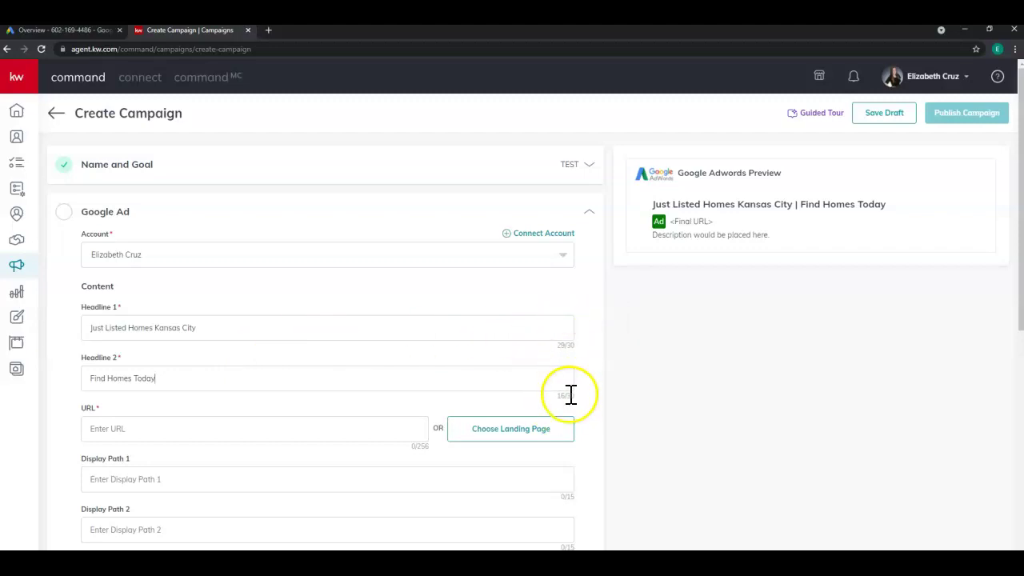
{"action": "scroll", "coordinate": [571, 395], "scroll_direction": "down", "scroll_amount": 1}
{"action": "scroll", "coordinate": [564, 398], "scroll_direction": "down", "scroll_amount": 1}
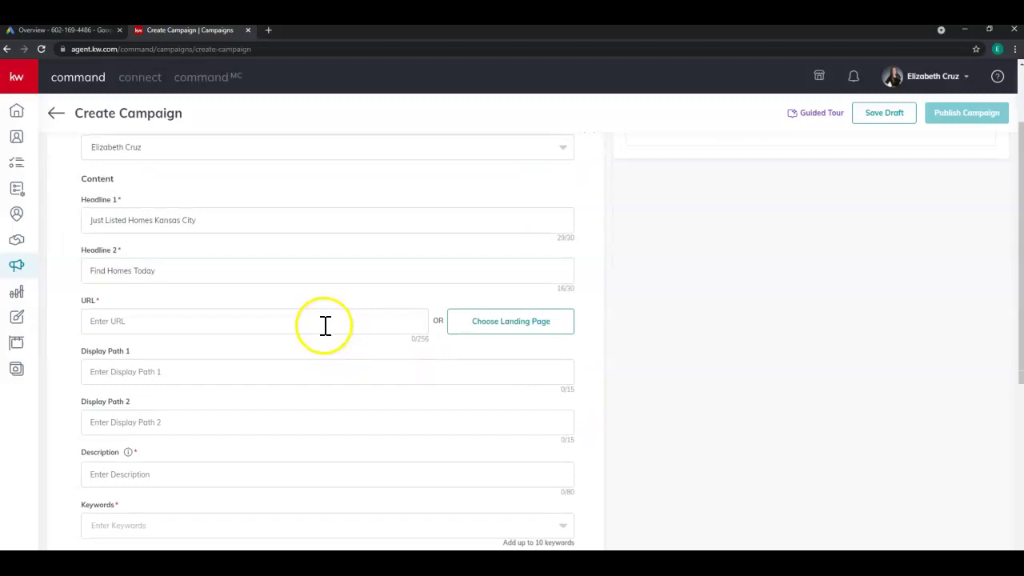
{"action": "scroll", "coordinate": [327, 323], "scroll_direction": "up", "scroll_amount": 1}
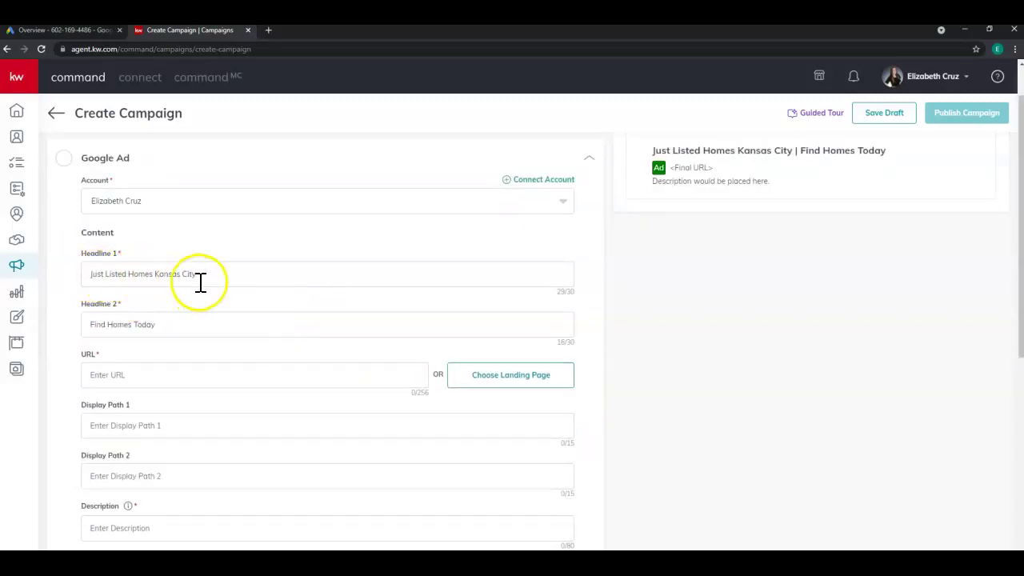
Run a home search on ecruz.kw.com in a new tab, block location access, and center the map on Kansas City.
{"action": "left_click", "coordinate": [268, 30]}
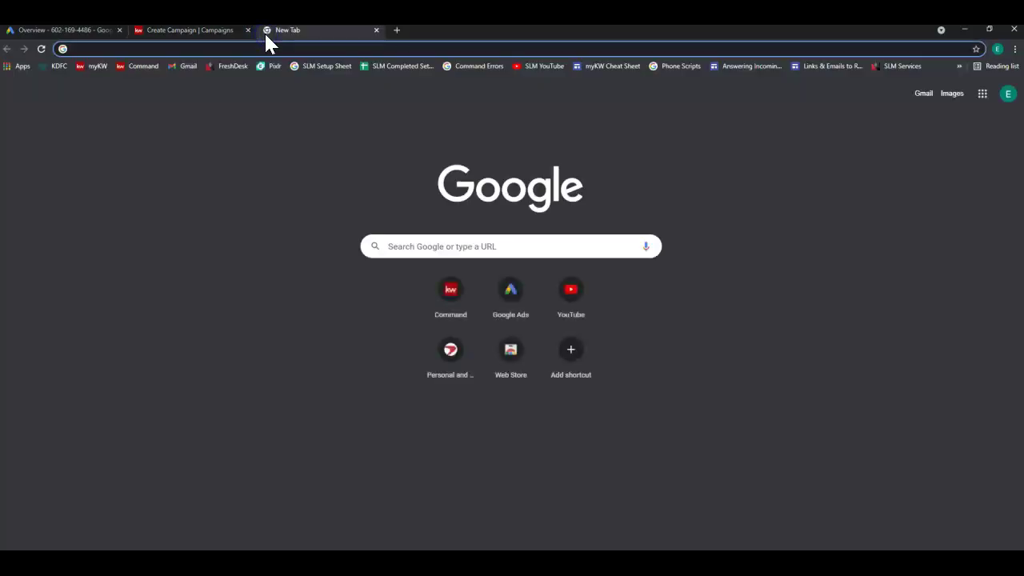
{"action": "type", "text": "ecruz.kw.com"}
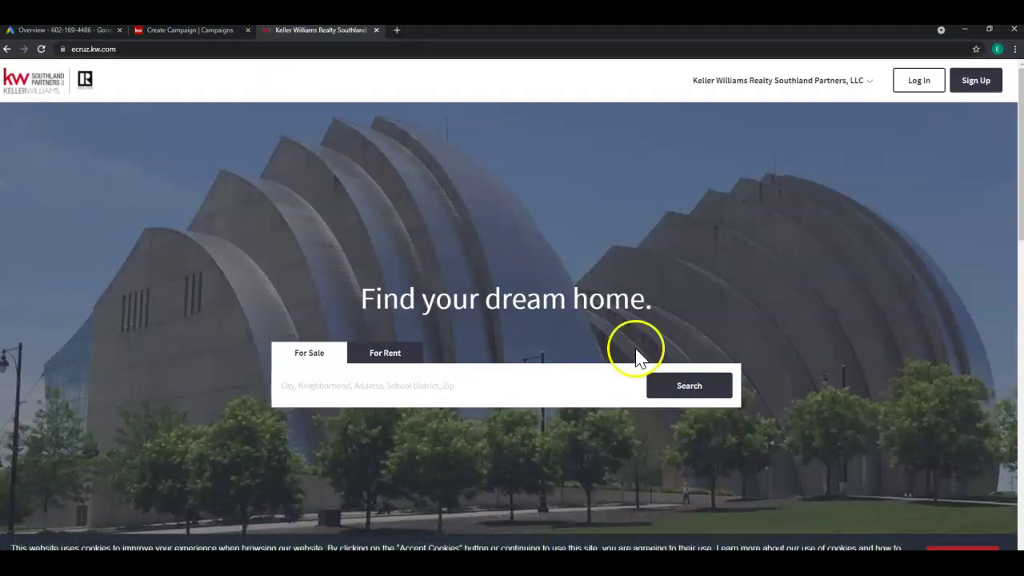
{"action": "left_click", "coordinate": [718, 392]}
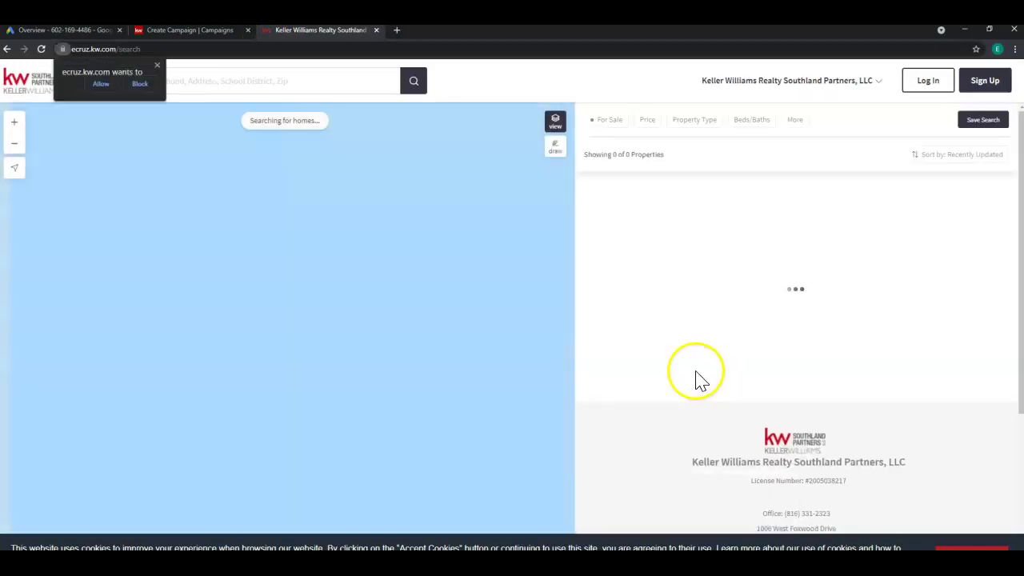
{"action": "left_click", "coordinate": [146, 84]}
{"action": "left_click", "coordinate": [560, 360]}
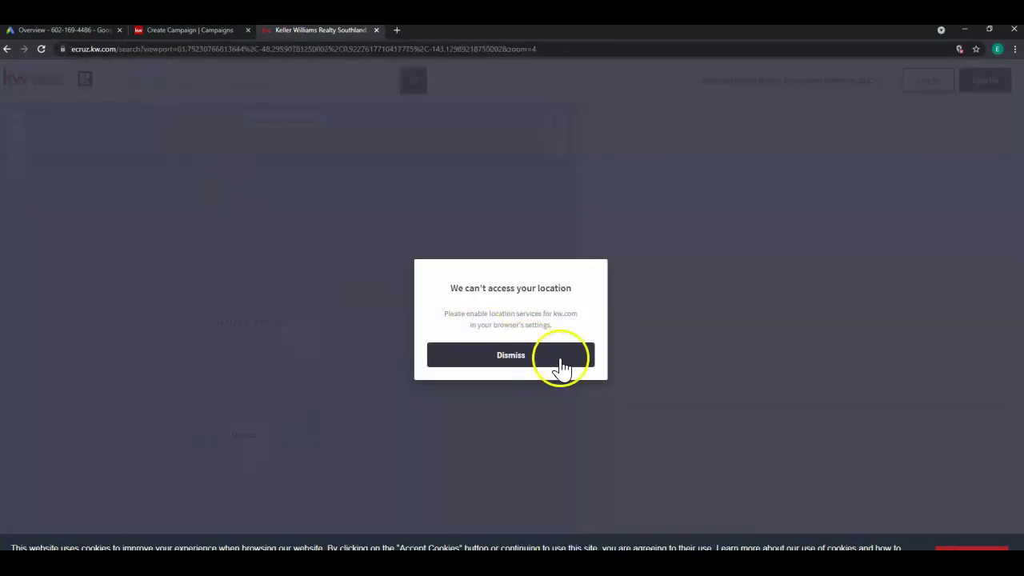
{"action": "left_click", "coordinate": [345, 359]}
{"action": "scroll", "coordinate": [346, 359], "scroll_direction": "up", "scroll_amount": 6}
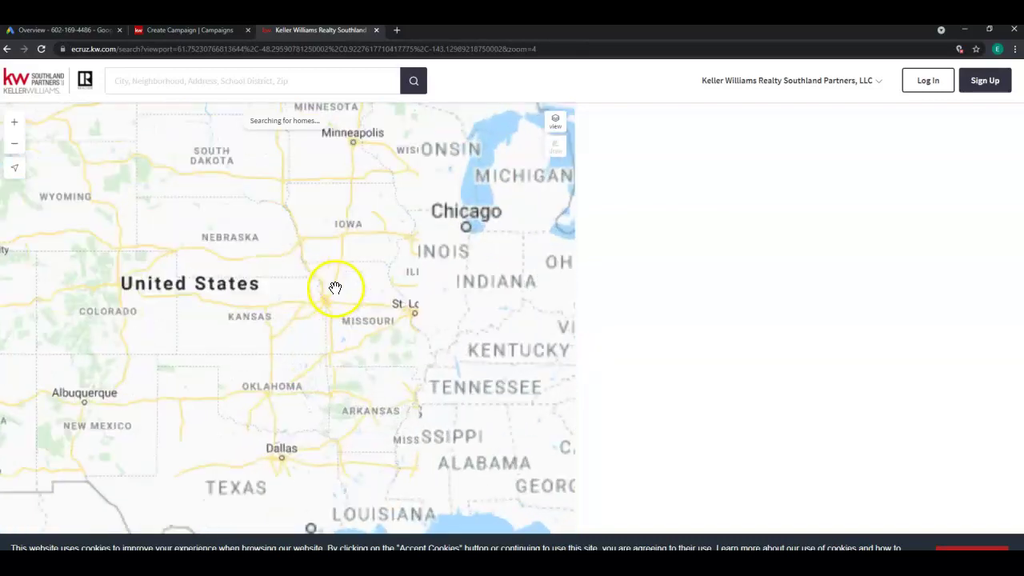
{"action": "left_click_drag", "start_coordinate": [300, 364], "coordinate": [309, 282]}
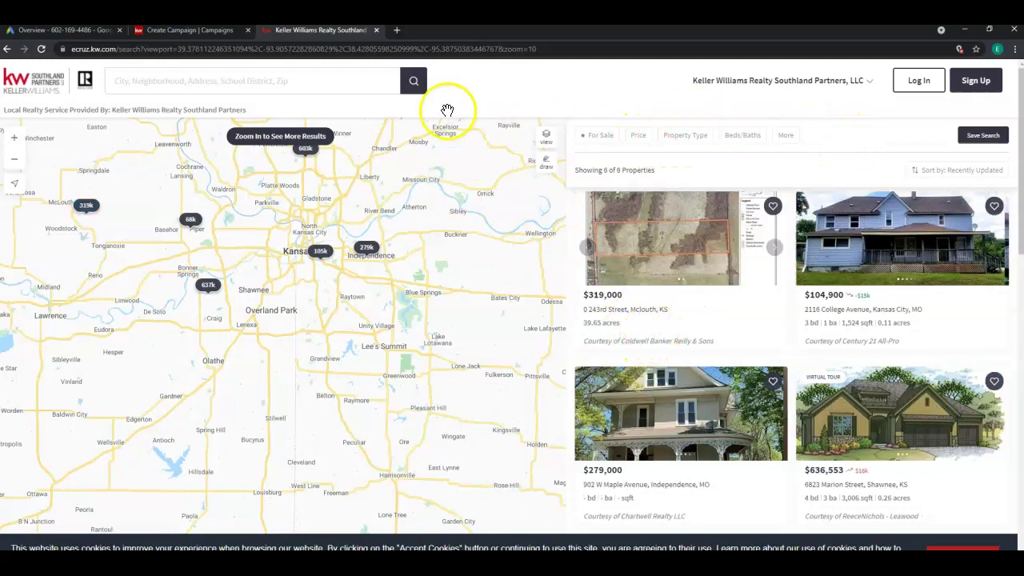
Copy the Kansas City search page's address.
{"action": "left_click", "coordinate": [427, 50]}
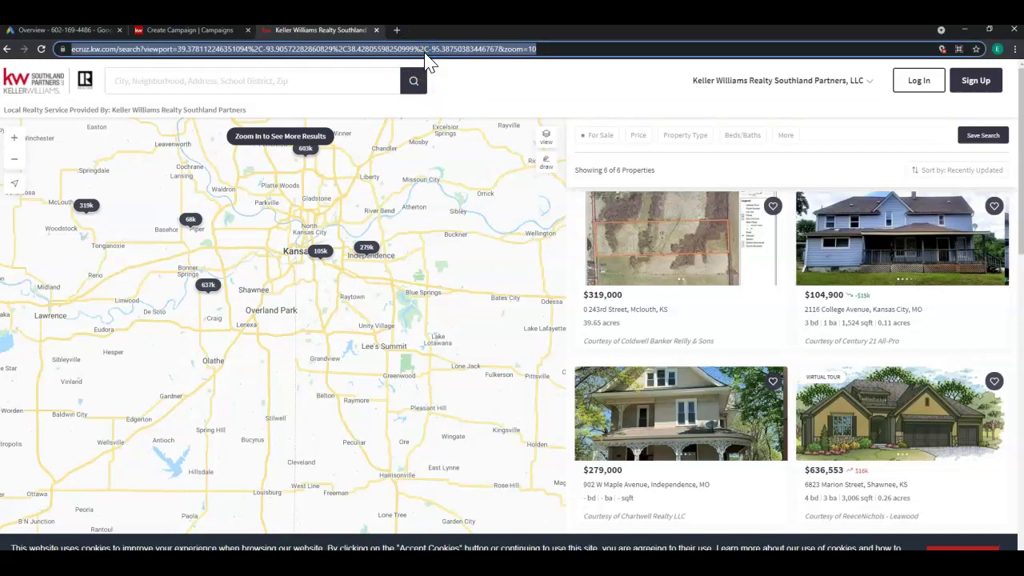
{"action": "right_click", "coordinate": [425, 54]}
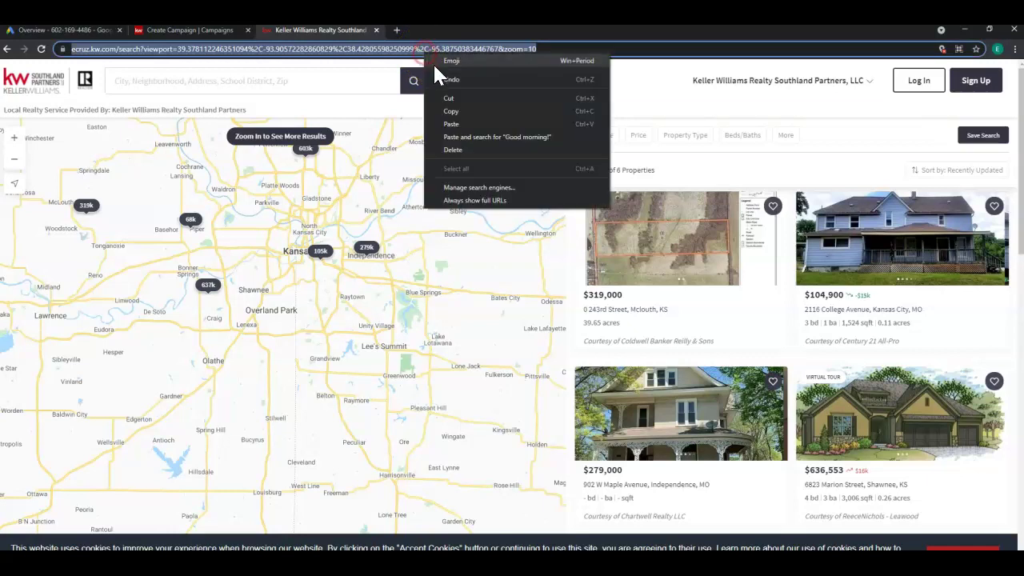
{"action": "left_click", "coordinate": [460, 113]}
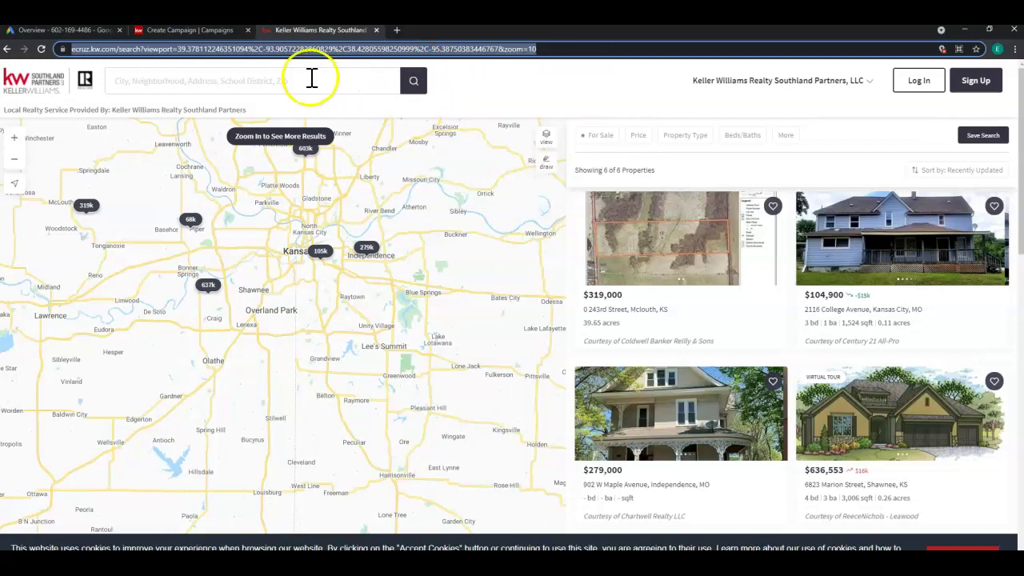
{"action": "left_click", "coordinate": [202, 30]}
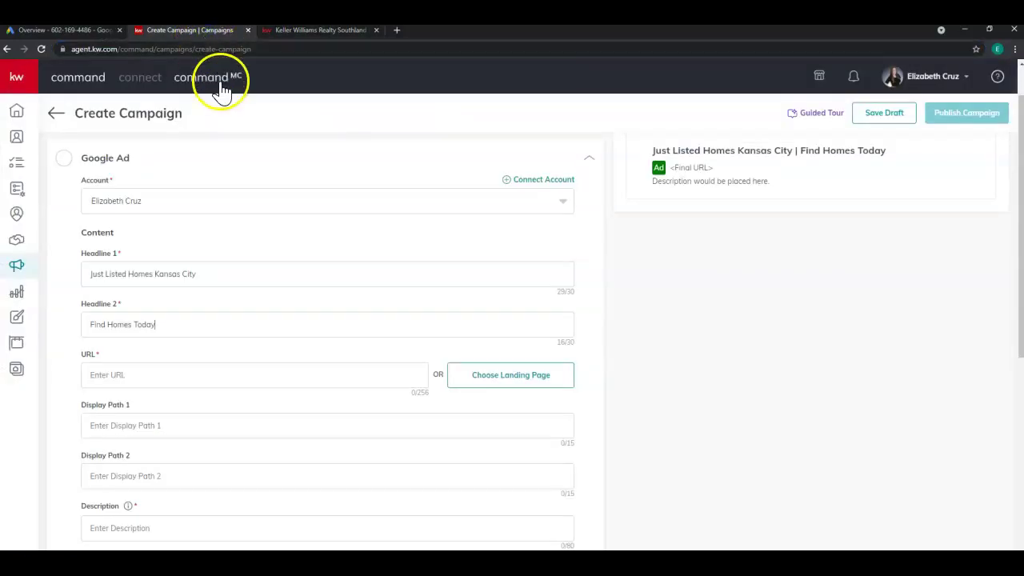
{"action": "left_click", "coordinate": [262, 374]}
{"action": "right_click", "coordinate": [262, 373]}
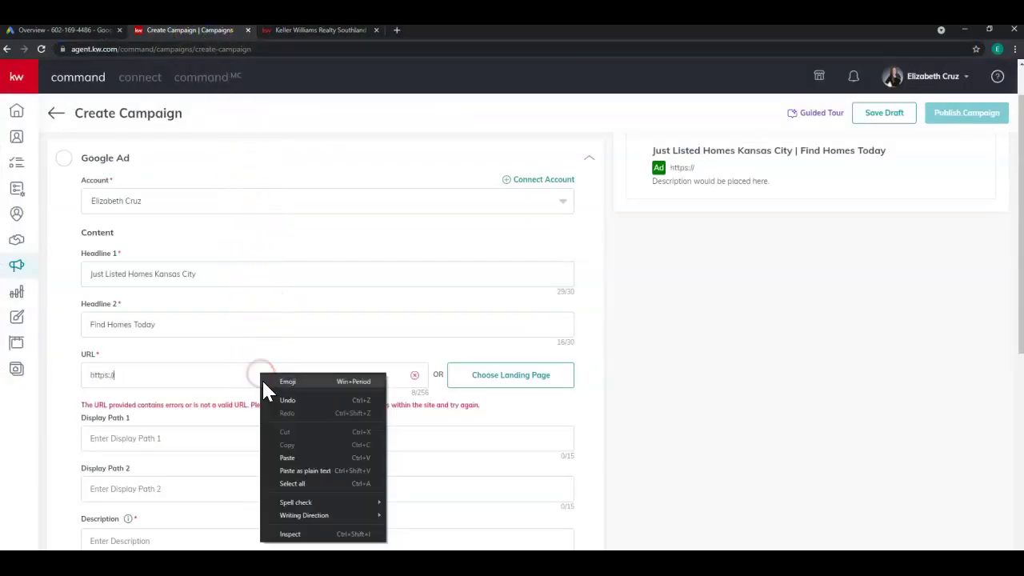
{"action": "left_click", "coordinate": [297, 469]}
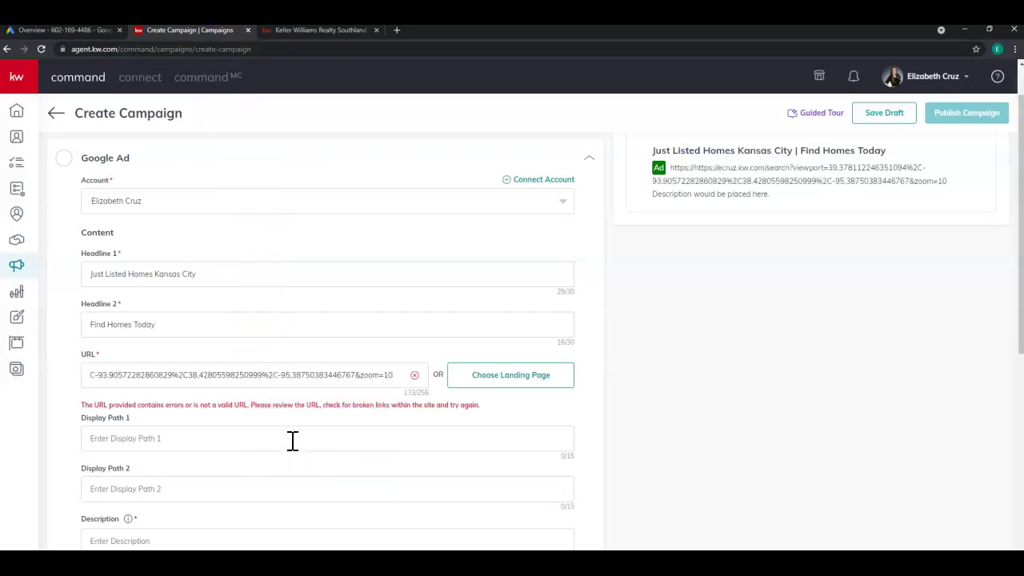
{"action": "key", "text": "Home"}
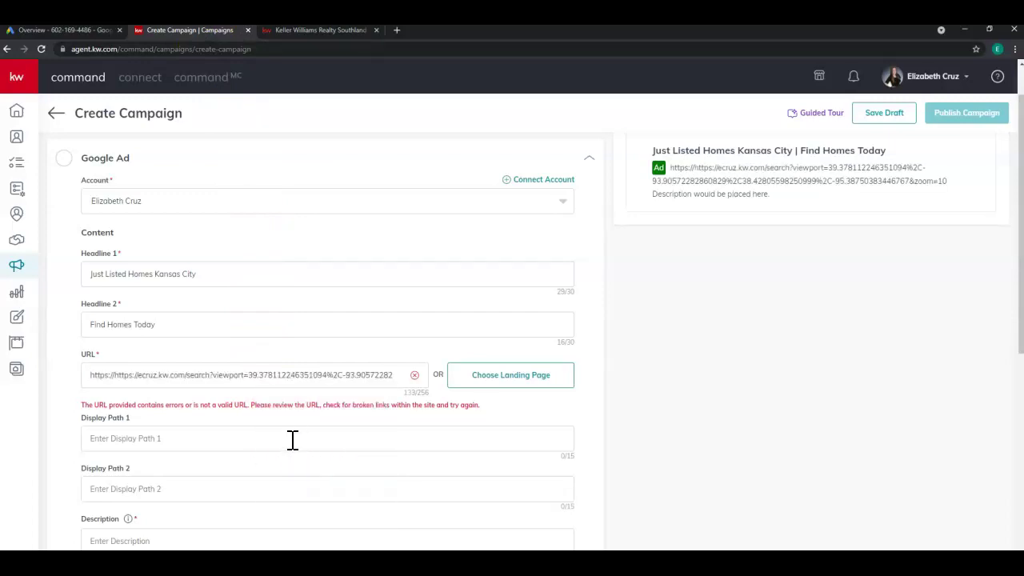
{"action": "key", "text": "Delete"}
{"action": "key", "text": "Delete"}
{"action": "key", "text": "Delete"}
{"action": "key", "text": "Delete"}
{"action": "key", "text": "Delete"}
{"action": "key", "text": "Delete"}
{"action": "key", "text": "Delete"}
{"action": "key", "text": "Delete"}
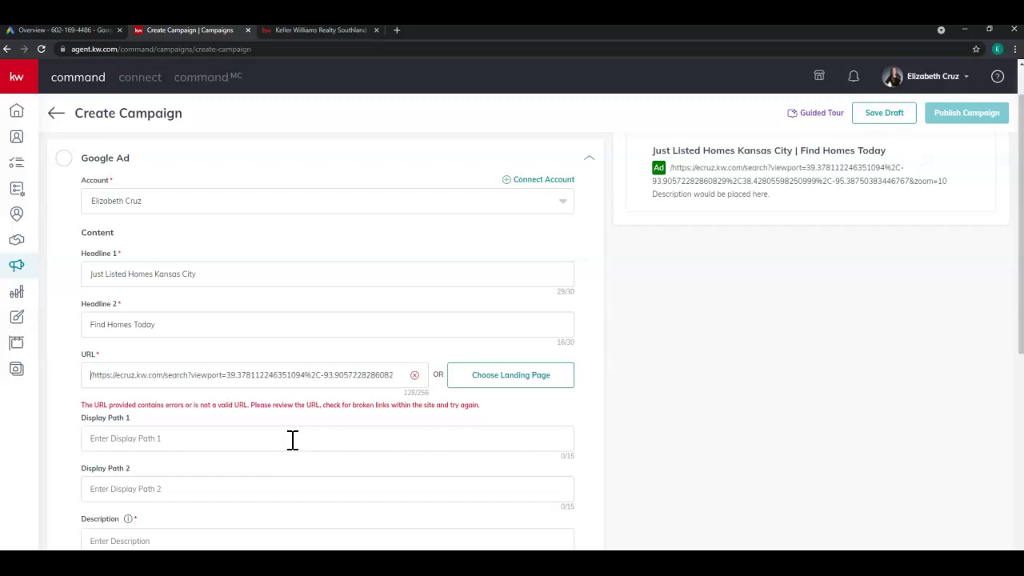
{"action": "key", "text": "Delete"}
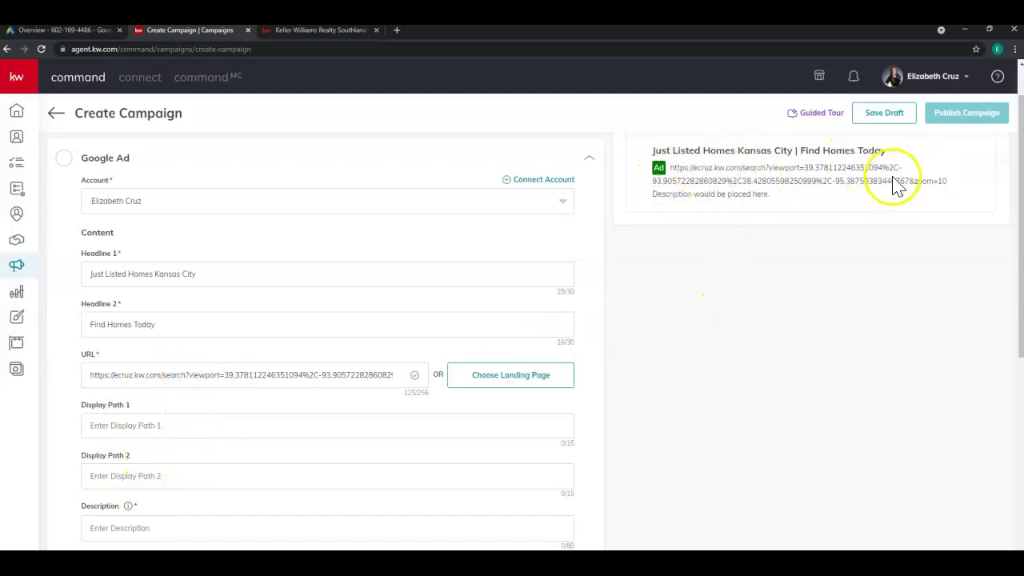
Set Display Path 1 to 'just-listed' and Display Path 2 to 'kansas-city'.
{"action": "left_click", "coordinate": [246, 429]}
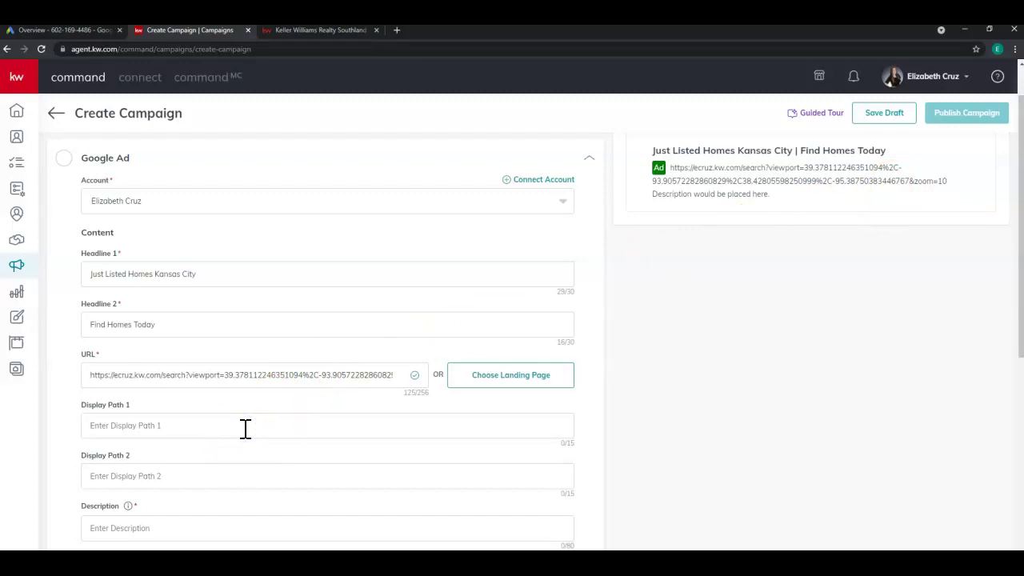
{"action": "type", "text": "just-listed"}
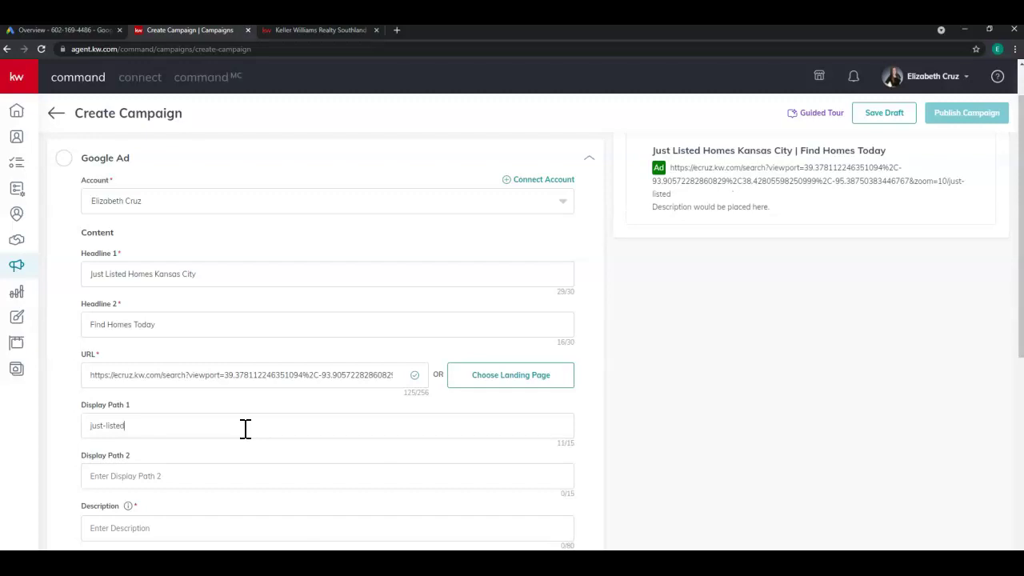
{"action": "left_click", "coordinate": [232, 474]}
{"action": "left_click", "coordinate": [231, 475]}
{"action": "type", "text": "kansas-city"}
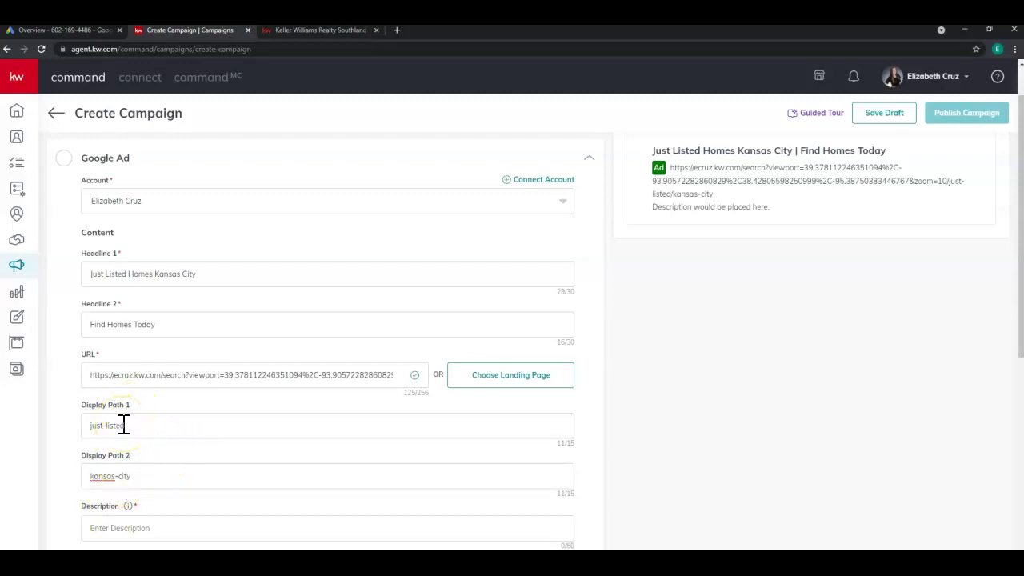
{"action": "scroll", "coordinate": [124, 424], "scroll_direction": "down", "scroll_amount": 2}
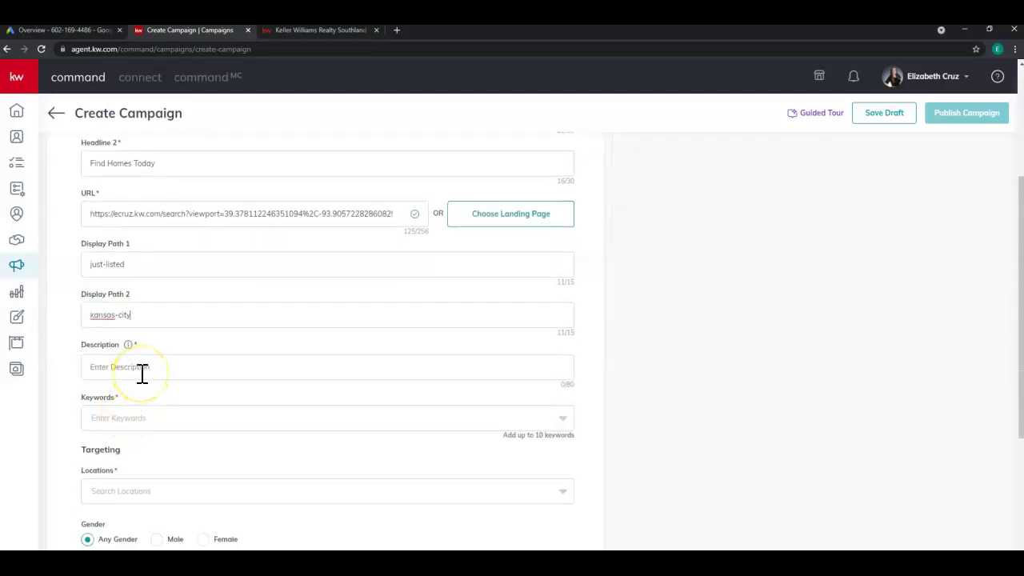
Enter 'Find Just Listed Homes in the Kansas City Area Today!' as the ad description (51/80 characters).
{"action": "left_click", "coordinate": [140, 372]}
{"action": "mouse_move", "coordinate": [128, 349]}
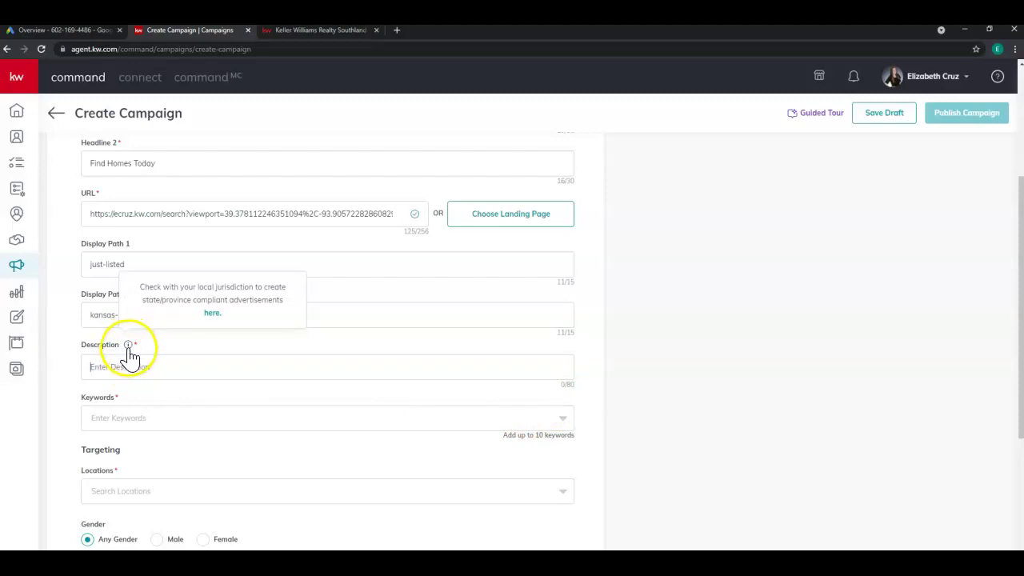
{"action": "left_click", "coordinate": [130, 354]}
{"action": "left_click", "coordinate": [128, 367]}
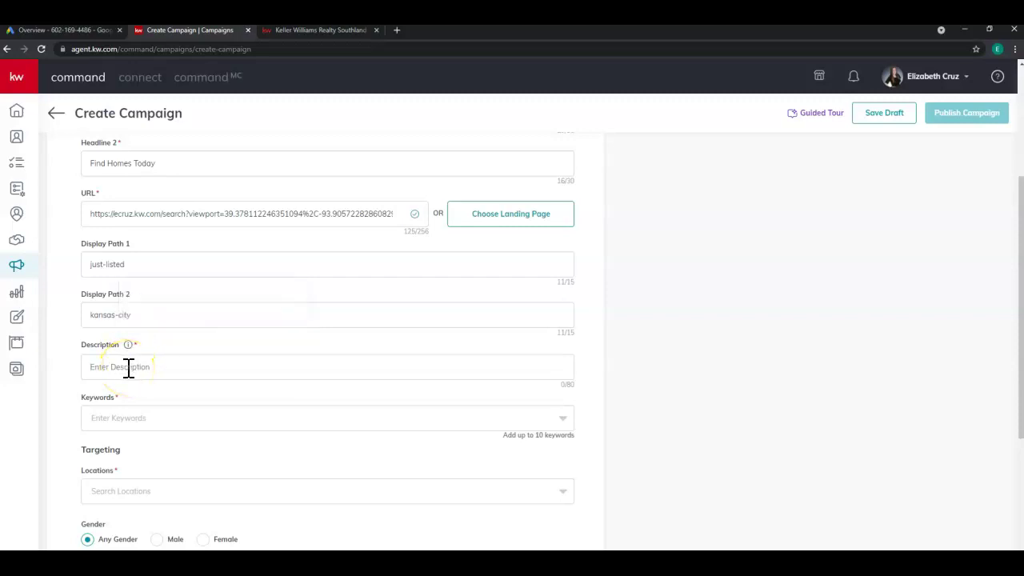
{"action": "type", "text": "Find Just Listed Homes in the Kansas City A"}
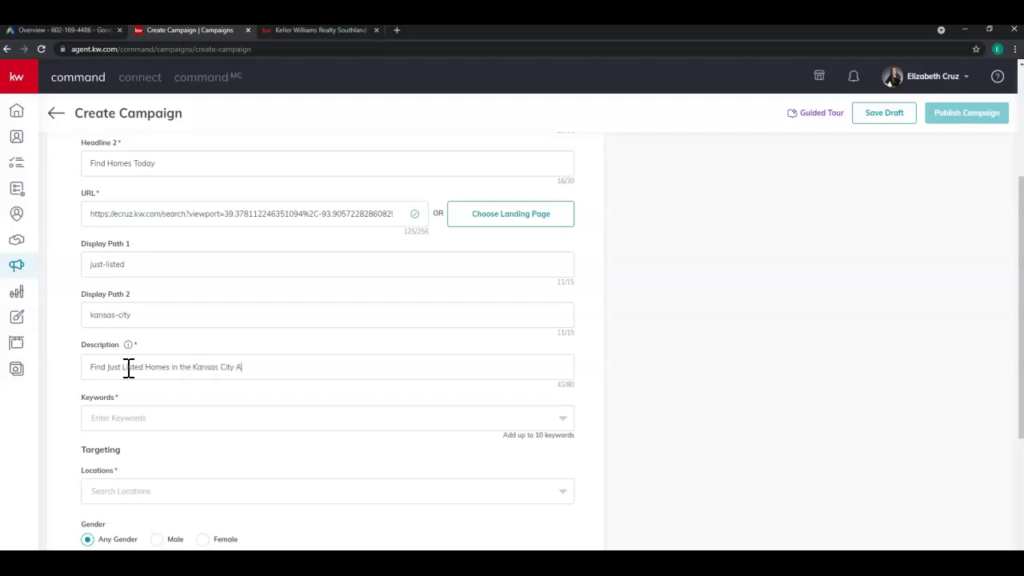
{"action": "type", "text": "rea Today!"}
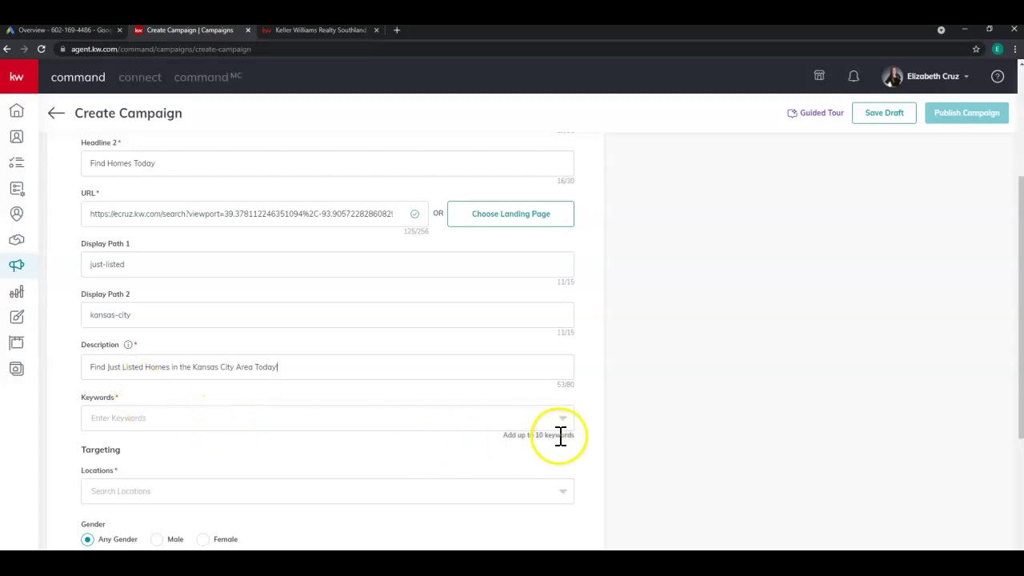
Add 'real estate' and 'kansas city' as ad keywords.
{"action": "left_click", "coordinate": [384, 420]}
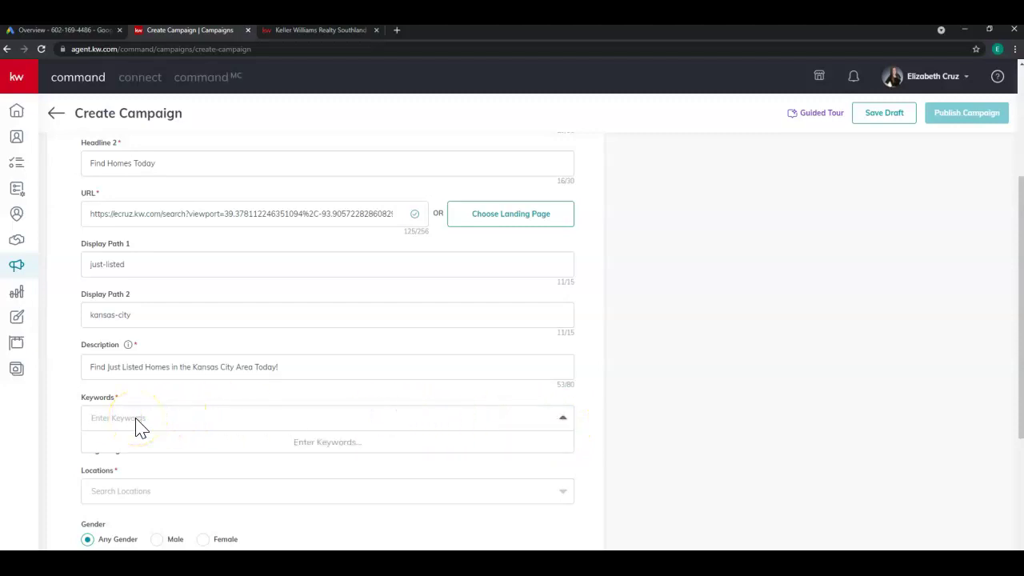
{"action": "type", "text": "rea"}
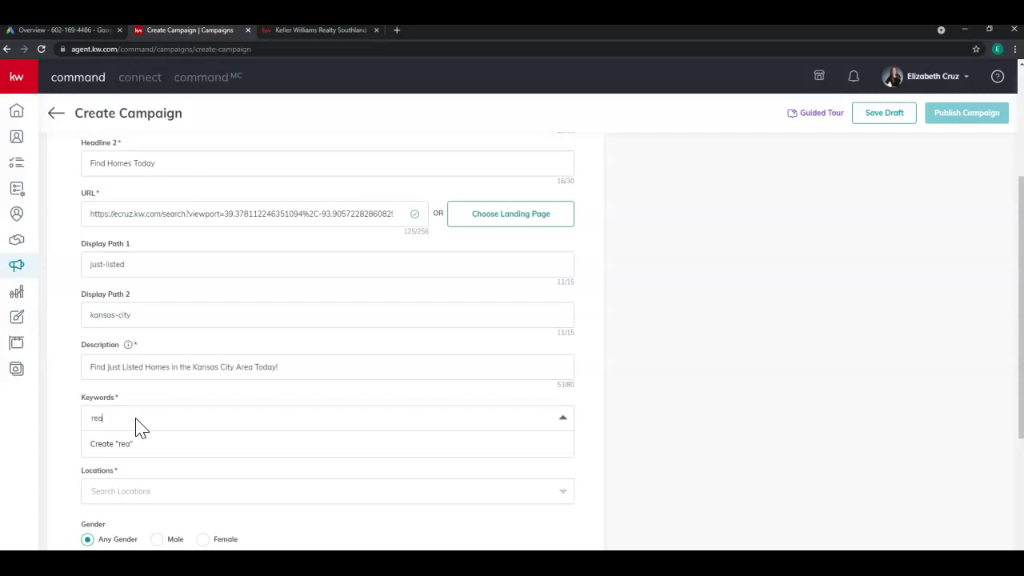
{"action": "type", "text": "l estate"}
{"action": "key", "text": "Return"}
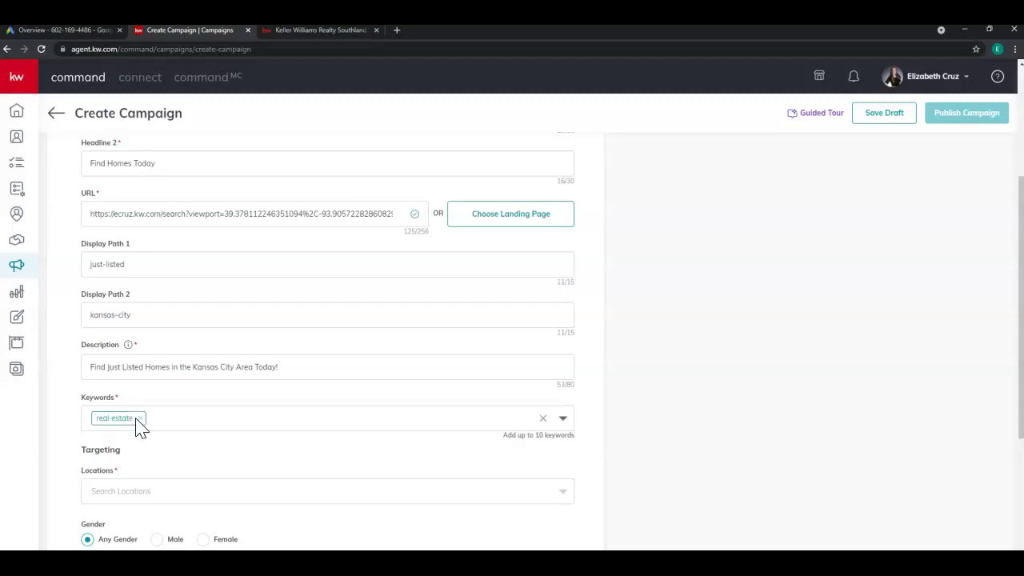
{"action": "type", "text": "kansas"}
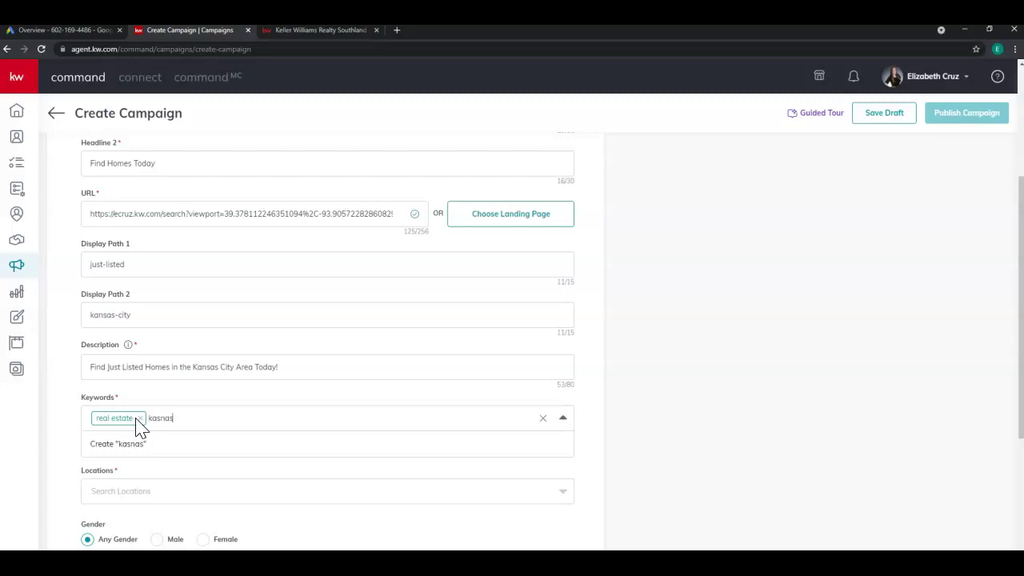
{"action": "key", "text": "BackSpace"}
{"action": "key", "text": "BackSpace"}
{"action": "key", "text": "BackSpace"}
{"action": "key", "text": "BackSpace"}
{"action": "type", "text": "nsas city"}
{"action": "key", "text": "Return"}
Add 'just listed' and 'most recent' as the remaining keywords.
{"action": "type", "text": "just listed"}
{"action": "key", "text": "Return"}
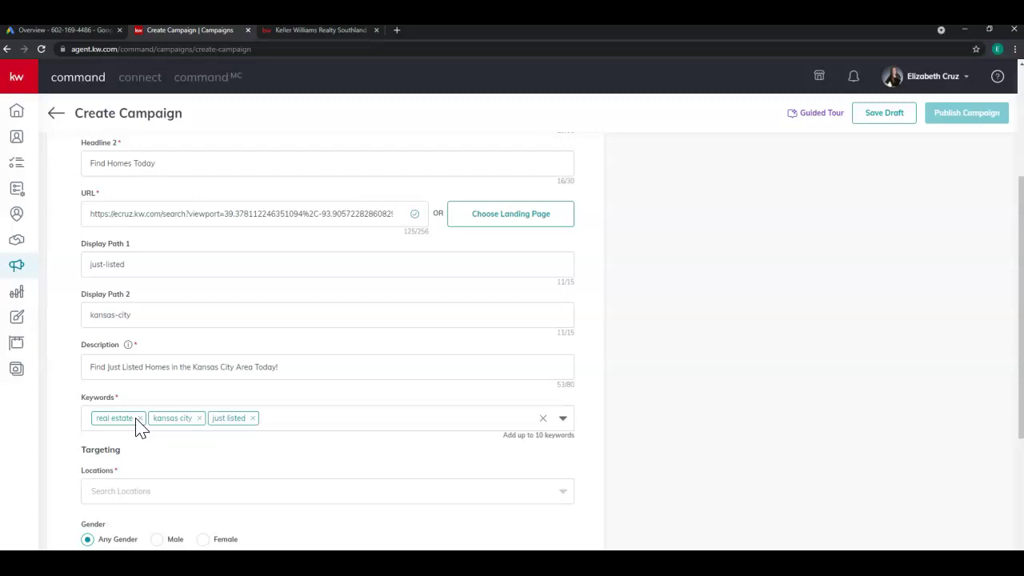
{"action": "type", "text": "most recnt"}
{"action": "key", "text": "BackSpace"}
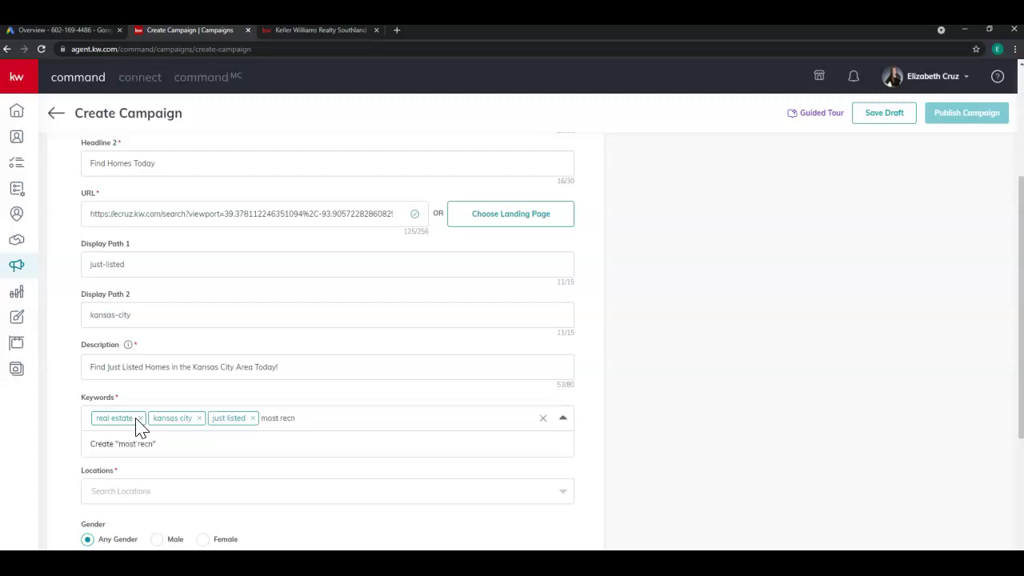
{"action": "key", "text": "BackSpace"}
{"action": "type", "text": "ent"}
{"action": "key", "text": "Return"}
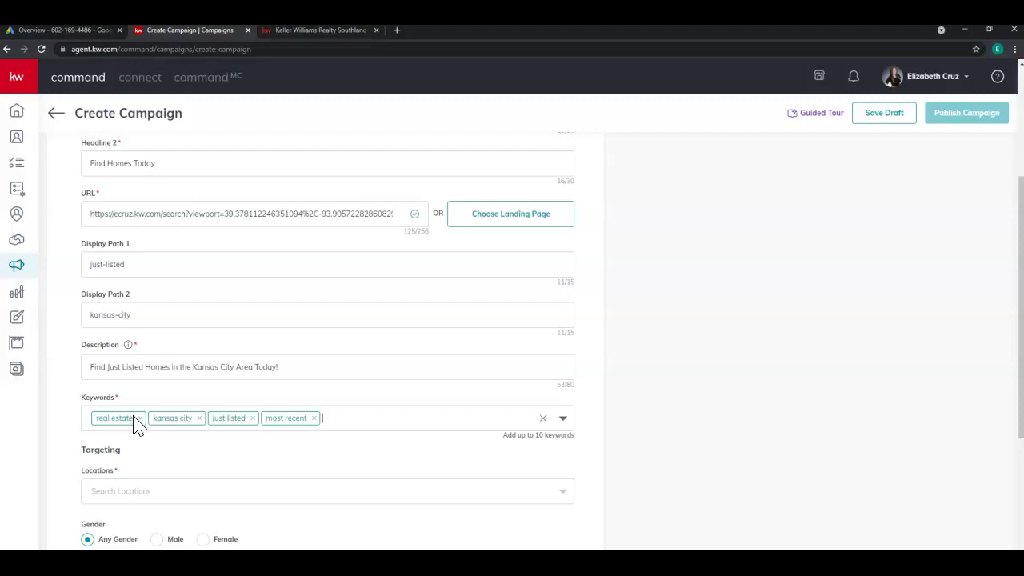
Search 'kansas city' in Locations and choose the first Kansas City result.
{"action": "scroll", "coordinate": [72, 405], "scroll_direction": "down", "scroll_amount": 2}
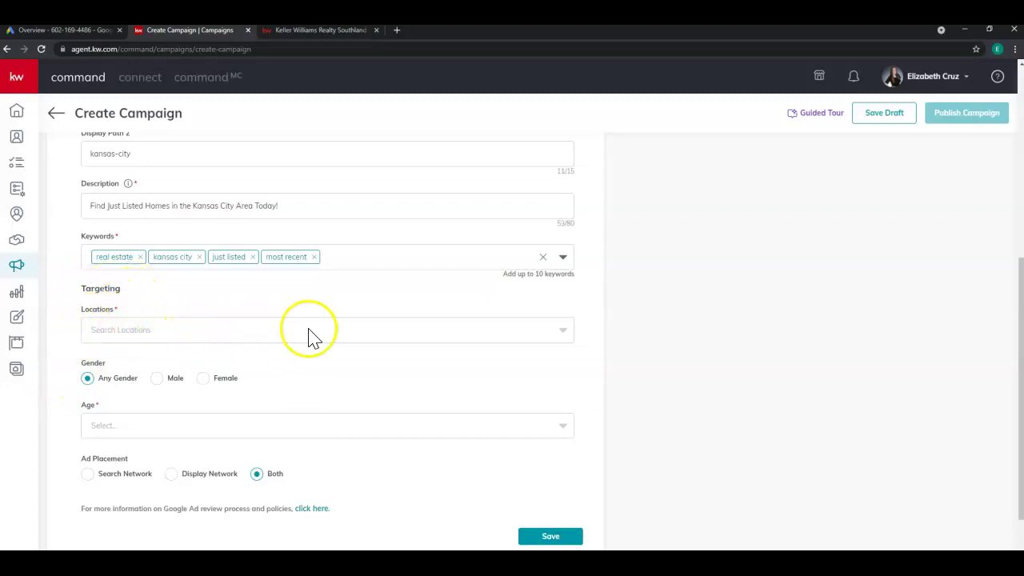
{"action": "left_click", "coordinate": [445, 340]}
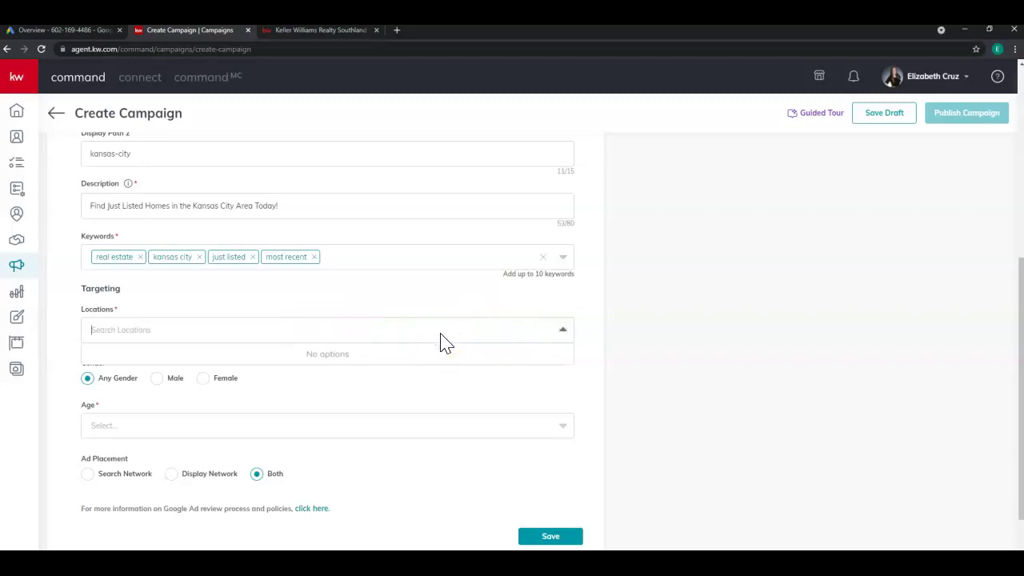
{"action": "type", "text": "kansas city"}
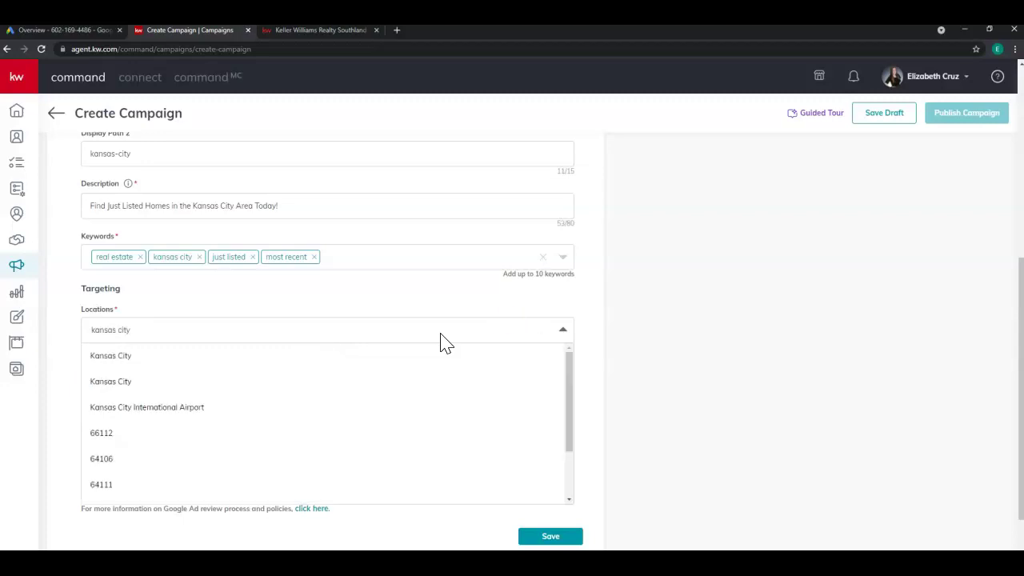
{"action": "left_click", "coordinate": [150, 367]}
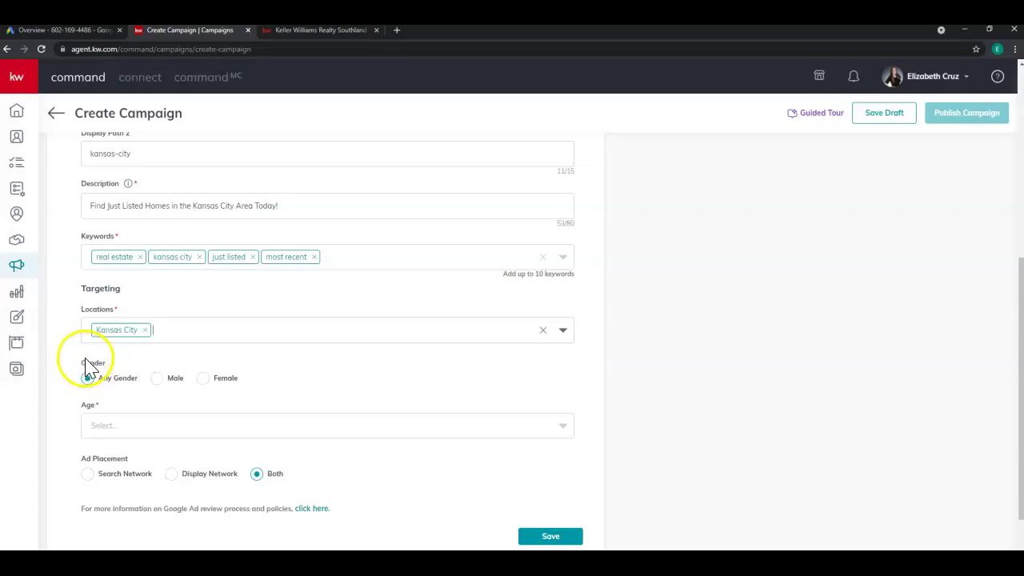
Add the age ranges 18 to 24, 25 to 34 and 35 to 44 to targeting.
{"action": "scroll", "coordinate": [118, 392], "scroll_direction": "down", "scroll_amount": 1}
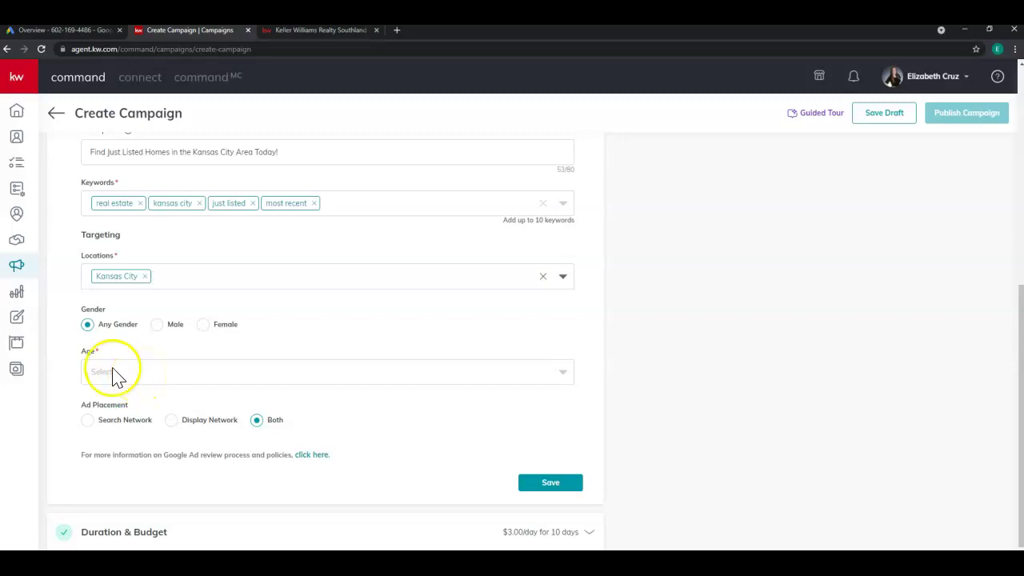
{"action": "left_click", "coordinate": [156, 376]}
{"action": "left_click", "coordinate": [147, 396]}
{"action": "left_click", "coordinate": [190, 376]}
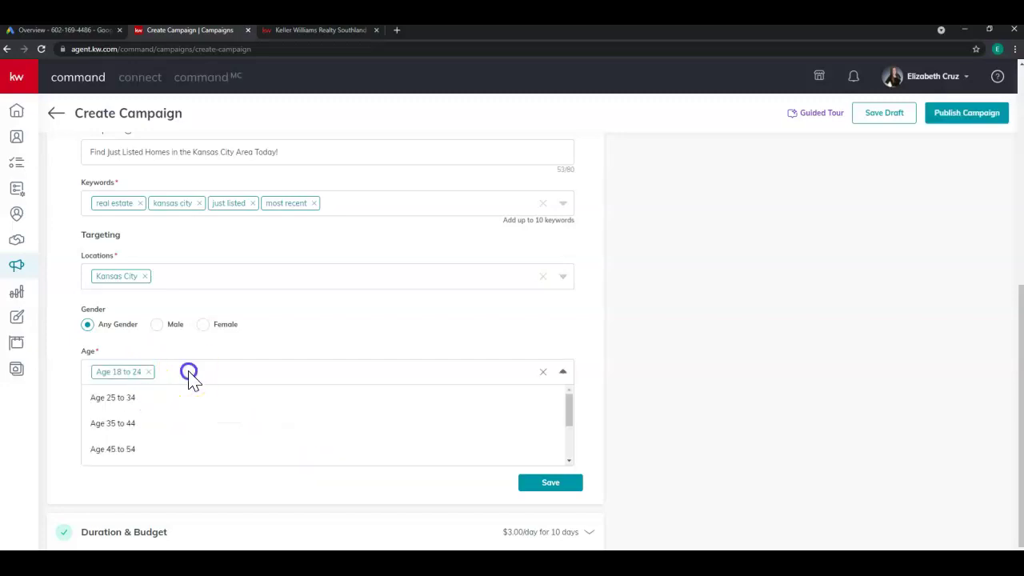
{"action": "left_click", "coordinate": [174, 398]}
{"action": "left_click", "coordinate": [260, 373]}
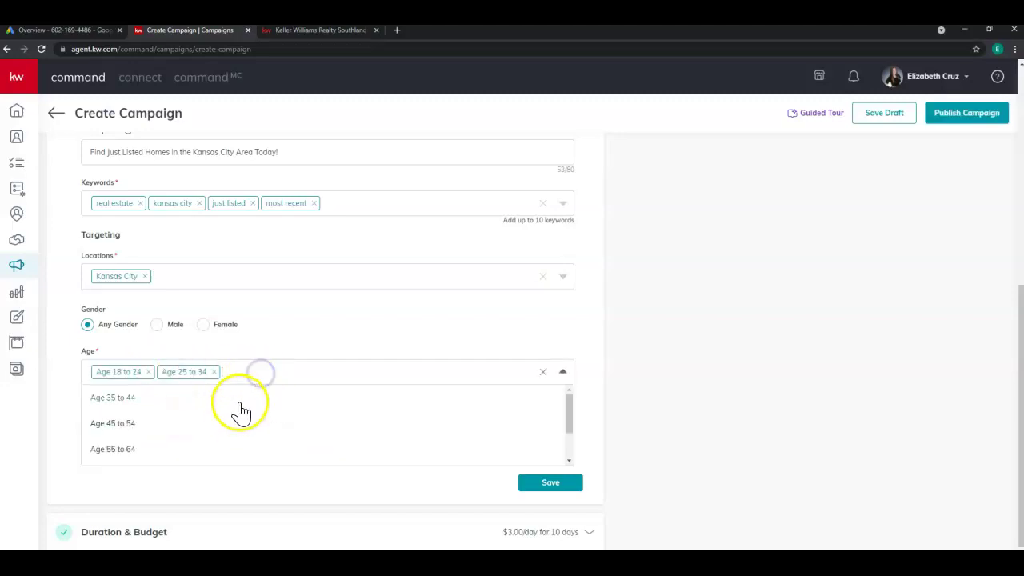
{"action": "left_click", "coordinate": [239, 400]}
Add ages 45 to 54, 55 to 64 and over 64, leaving Undetermined unselected.
{"action": "left_click", "coordinate": [328, 370]}
{"action": "left_click", "coordinate": [311, 396]}
{"action": "left_click", "coordinate": [381, 371]}
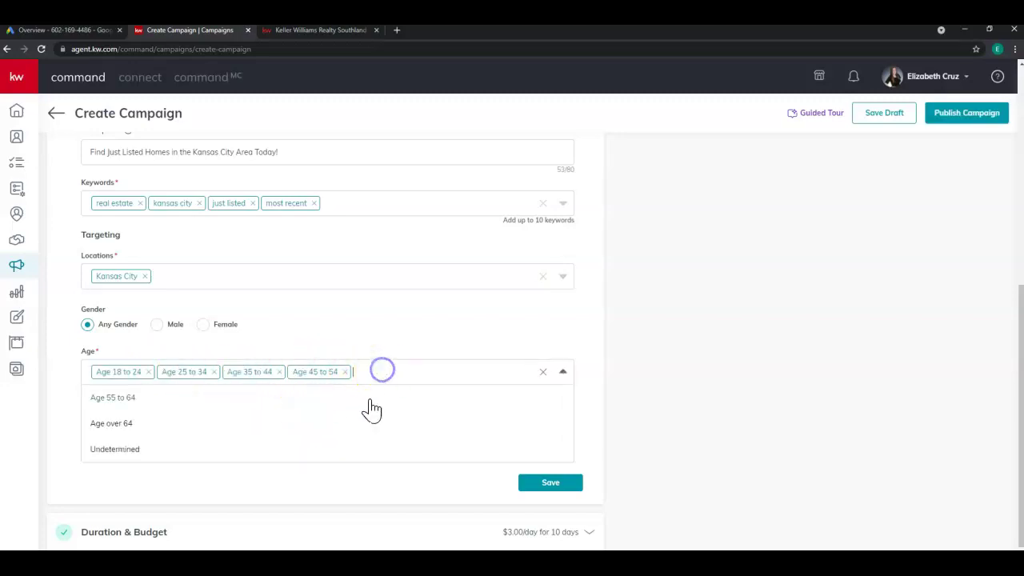
{"action": "left_click", "coordinate": [368, 401]}
{"action": "left_click", "coordinate": [435, 371]}
{"action": "left_click", "coordinate": [427, 397]}
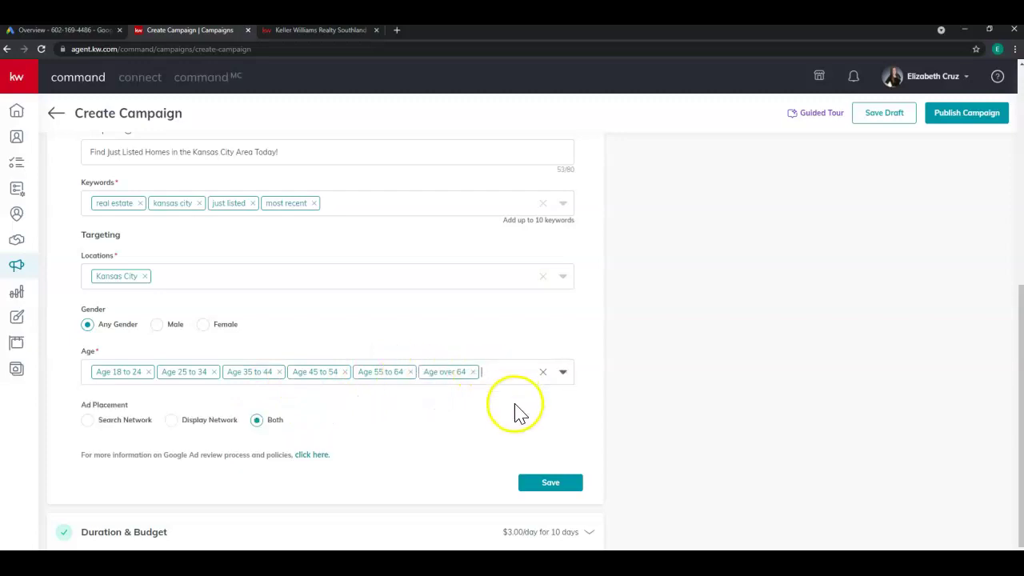
{"action": "left_click", "coordinate": [492, 376]}
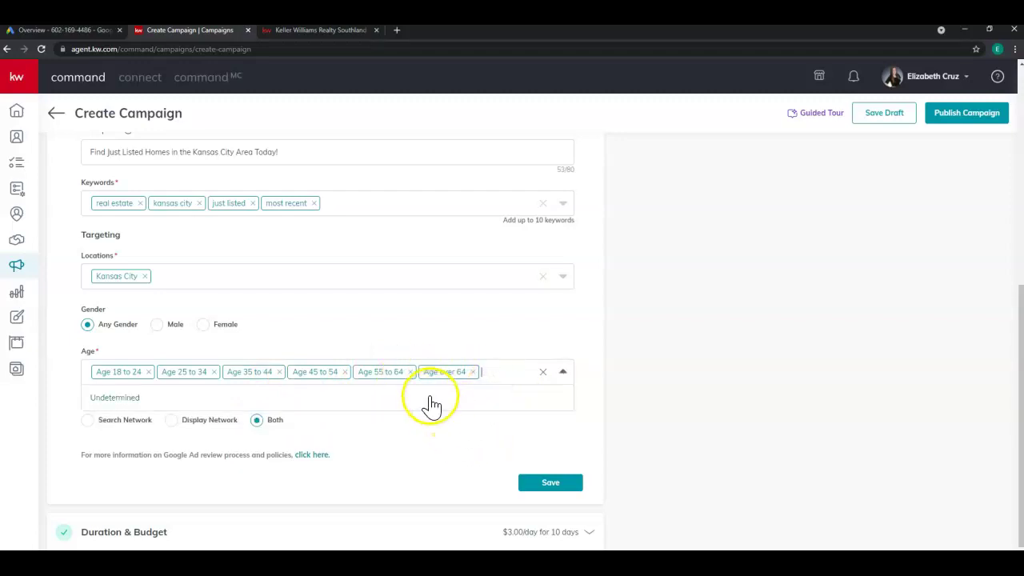
{"action": "left_click", "coordinate": [423, 421]}
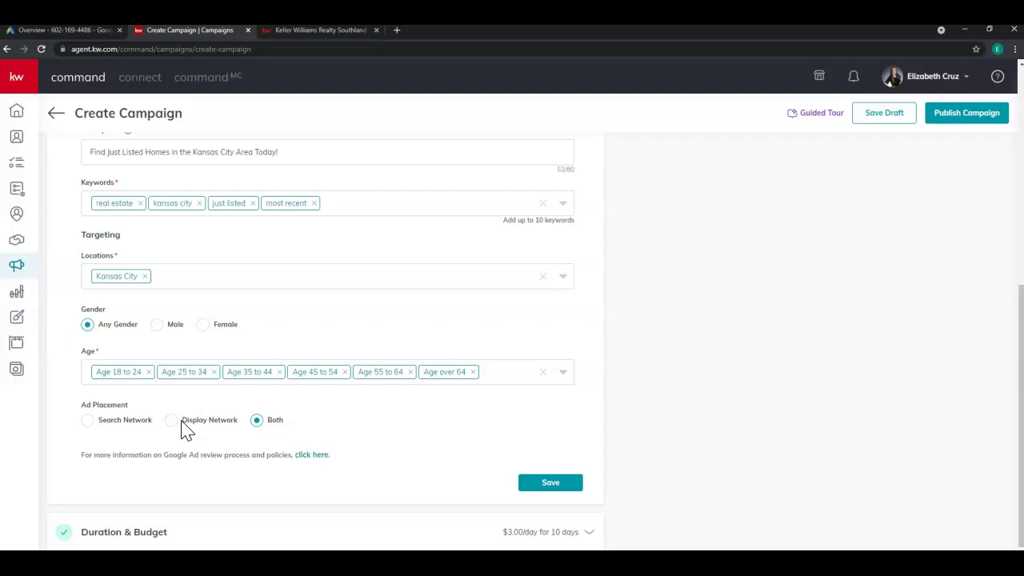
Save the Google Ad section so it collapses and shows as complete.
{"action": "left_click", "coordinate": [569, 486]}
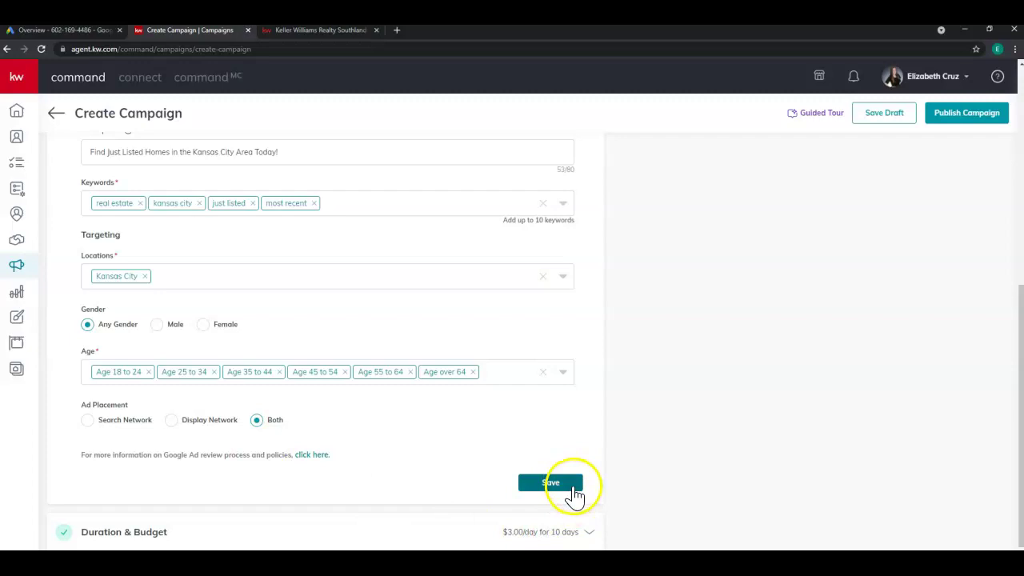
{"action": "left_click", "coordinate": [575, 504]}
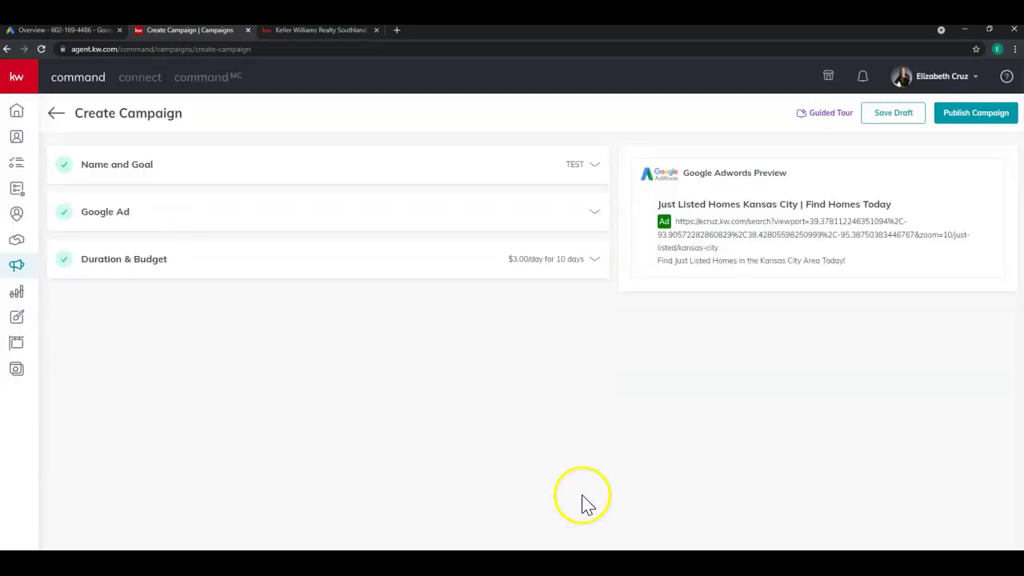
Under Duration & Budget, set the campaign dates to Aug 18 through Aug 26, 2021.
{"action": "left_click", "coordinate": [112, 267]}
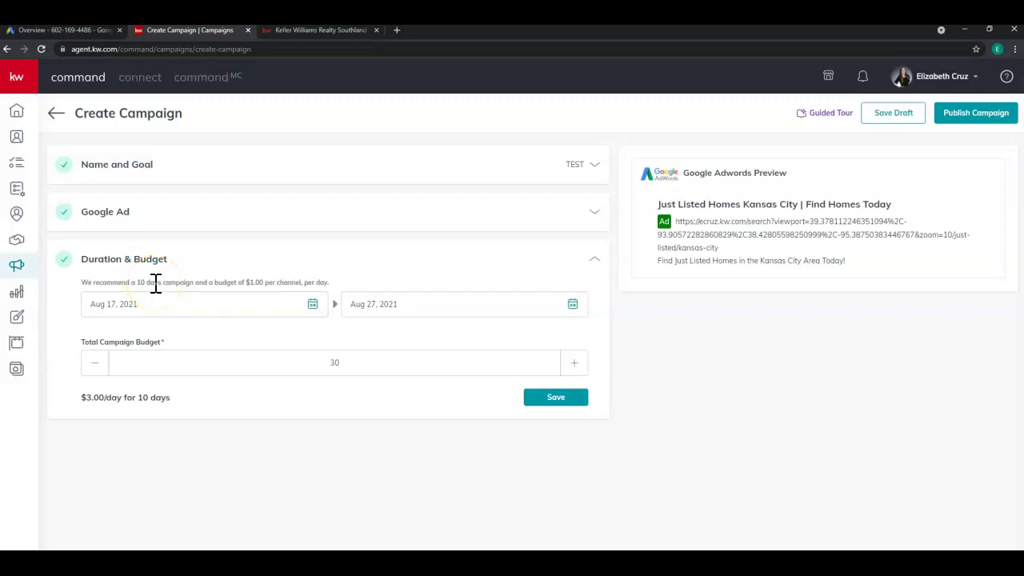
{"action": "left_click", "coordinate": [314, 306]}
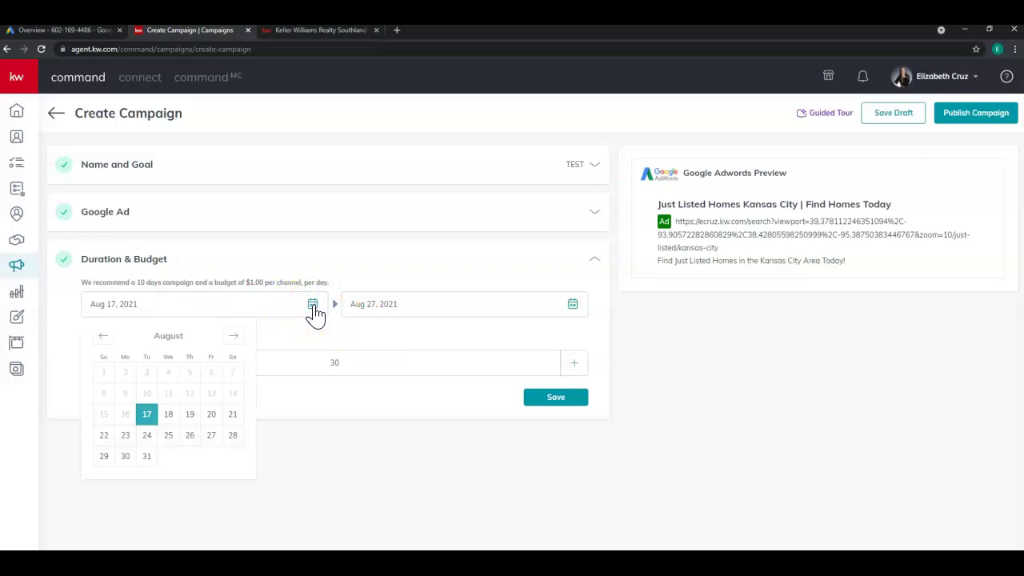
{"action": "left_click", "coordinate": [171, 417]}
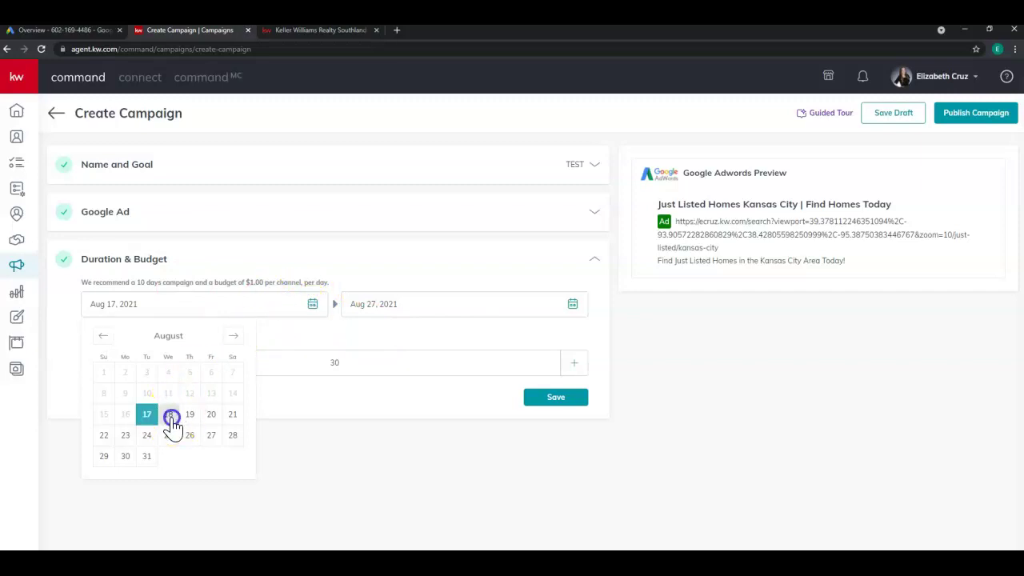
{"action": "left_click", "coordinate": [571, 304]}
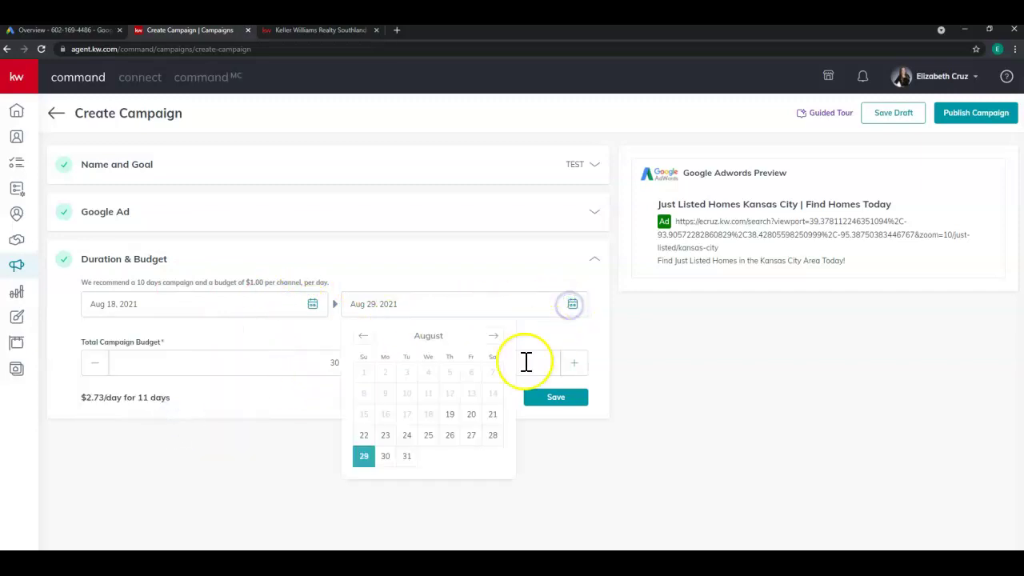
{"action": "left_click", "coordinate": [446, 439]}
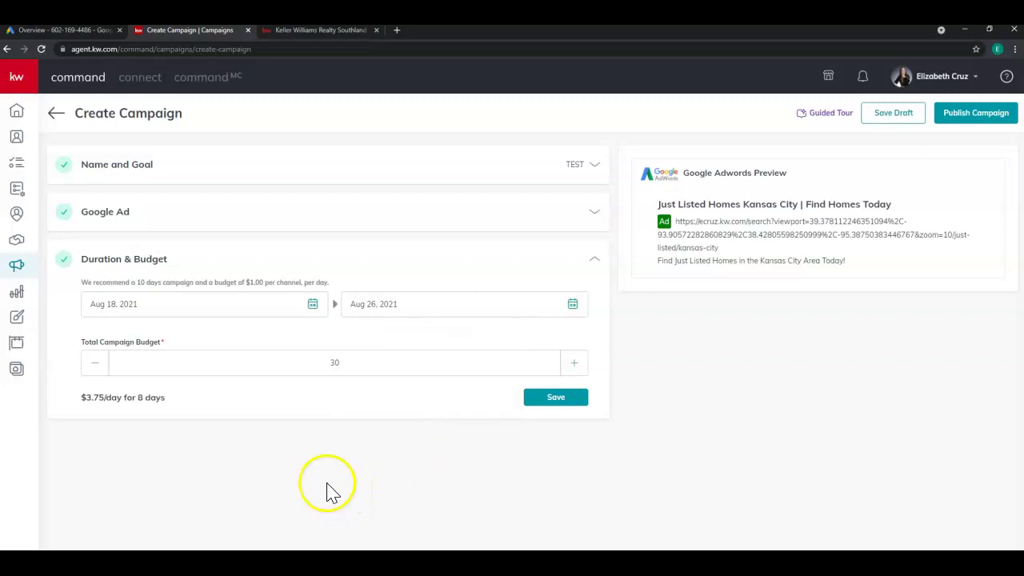
Set the total campaign budget to $8 ($1.00/day for 8 days) and save the step.
{"action": "left_click", "coordinate": [86, 363]}
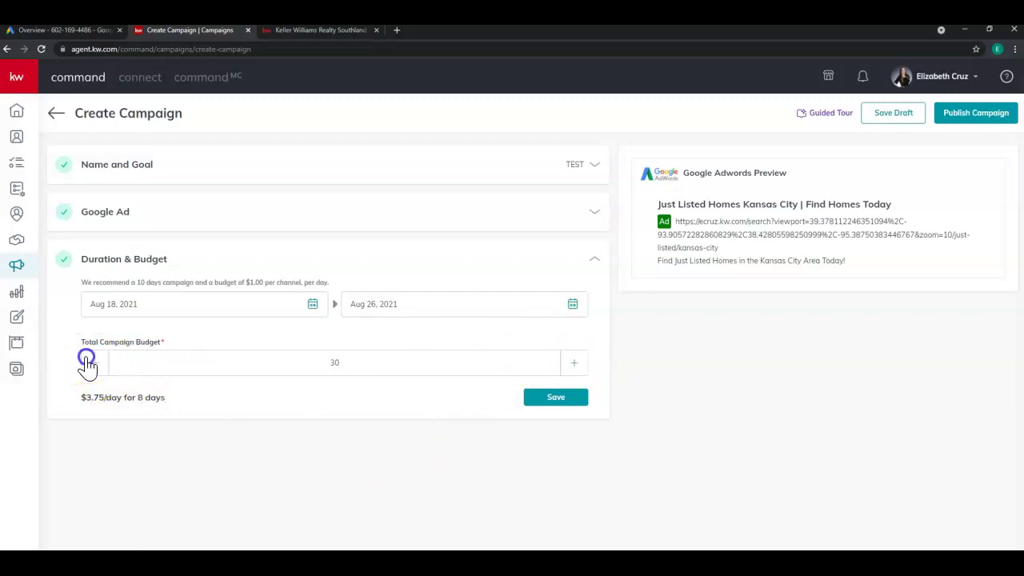
{"action": "left_click", "coordinate": [86, 362]}
{"action": "left_click", "coordinate": [87, 362]}
{"action": "left_click", "coordinate": [87, 363]}
{"action": "left_click", "coordinate": [87, 363]}
{"action": "left_click", "coordinate": [86, 362]}
{"action": "left_click", "coordinate": [87, 363]}
{"action": "left_click", "coordinate": [86, 362]}
{"action": "left_click", "coordinate": [86, 363]}
{"action": "left_click", "coordinate": [86, 362]}
{"action": "left_click", "coordinate": [87, 362]}
{"action": "left_click", "coordinate": [86, 362]}
{"action": "left_click", "coordinate": [86, 363]}
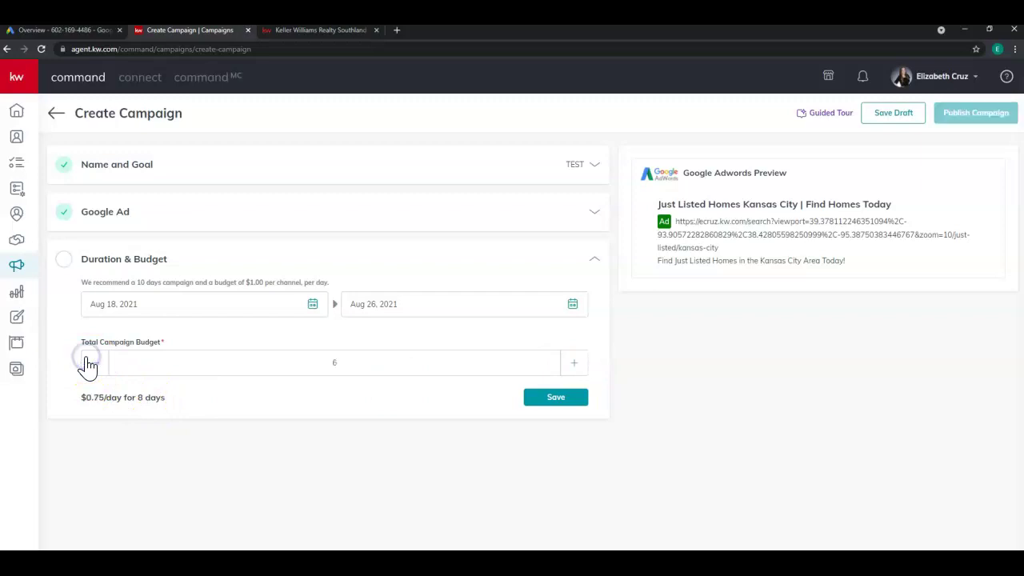
{"action": "left_click", "coordinate": [574, 364]}
{"action": "left_click", "coordinate": [574, 364]}
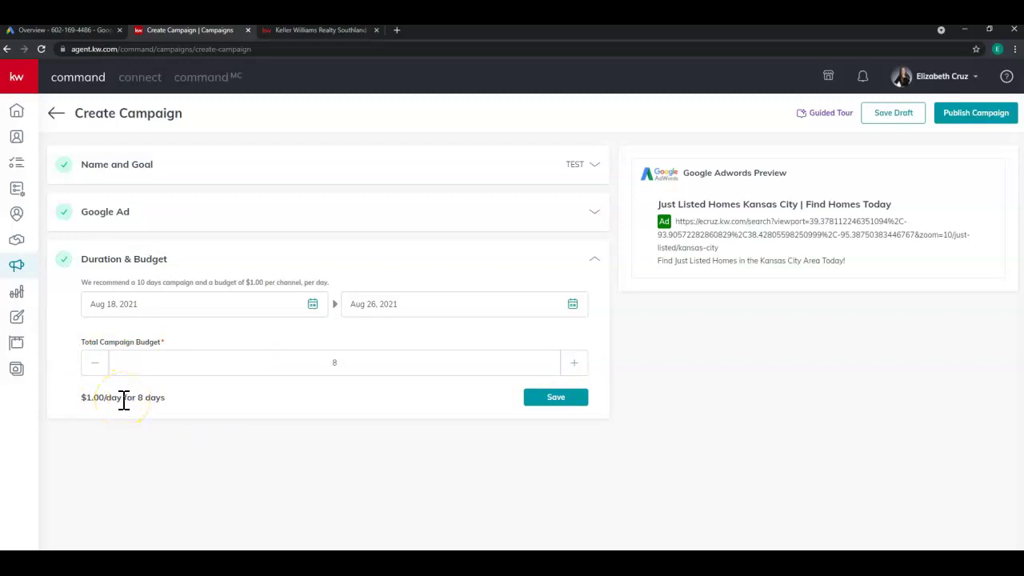
{"action": "left_click", "coordinate": [94, 366]}
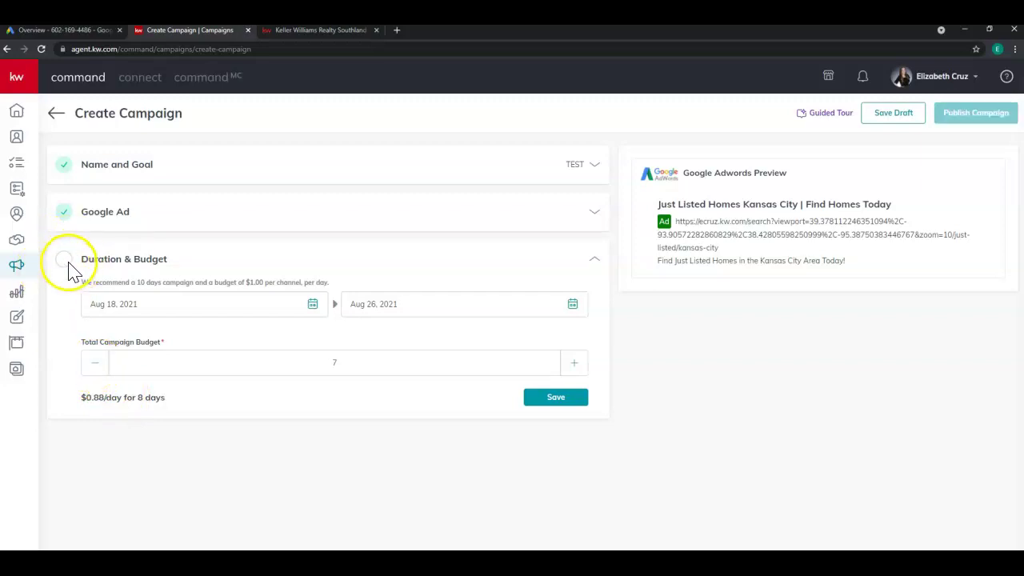
{"action": "left_click", "coordinate": [574, 362]}
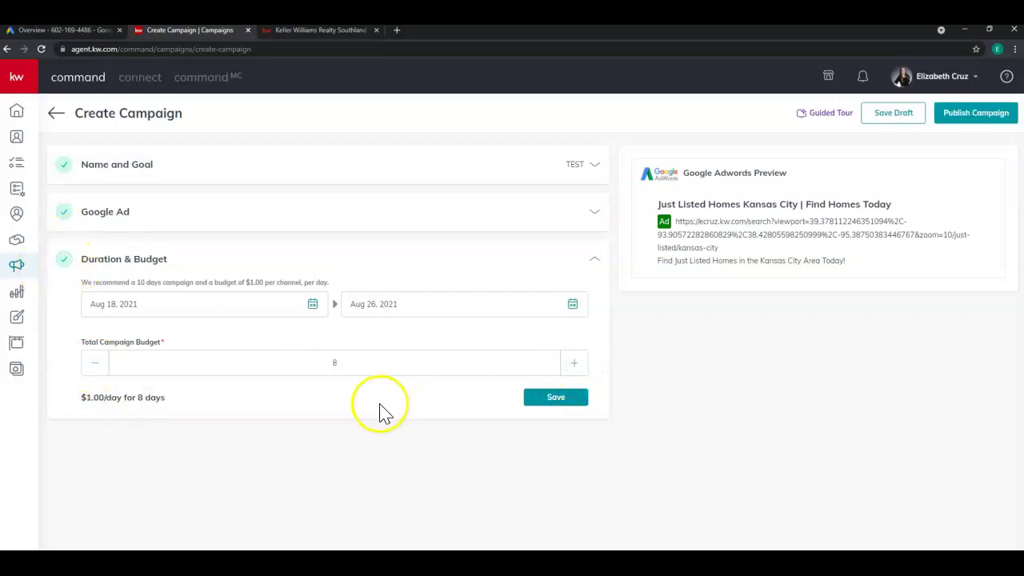
{"action": "left_click", "coordinate": [576, 412]}
{"action": "left_click", "coordinate": [576, 414]}
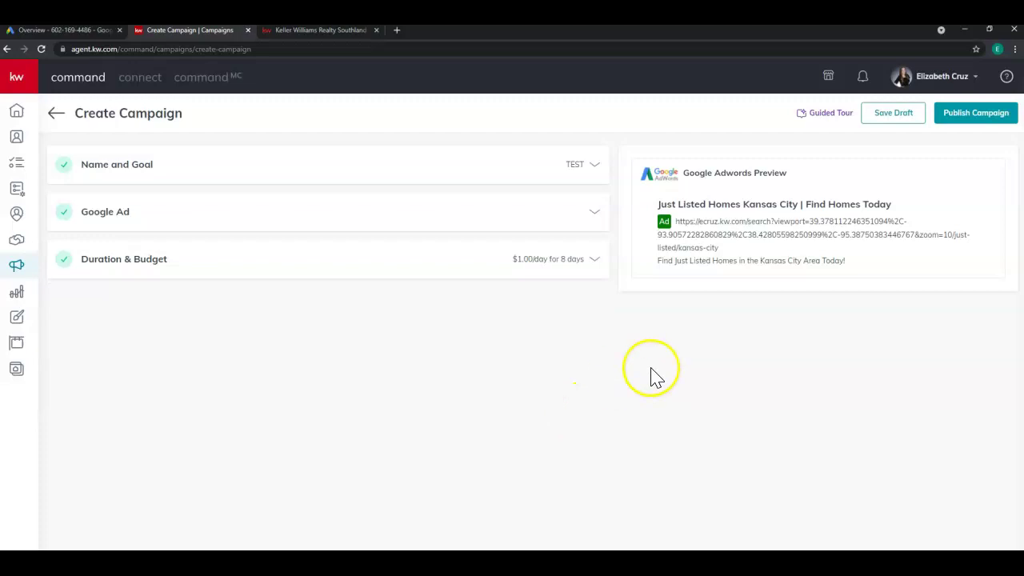
{"action": "left_click", "coordinate": [896, 122]}
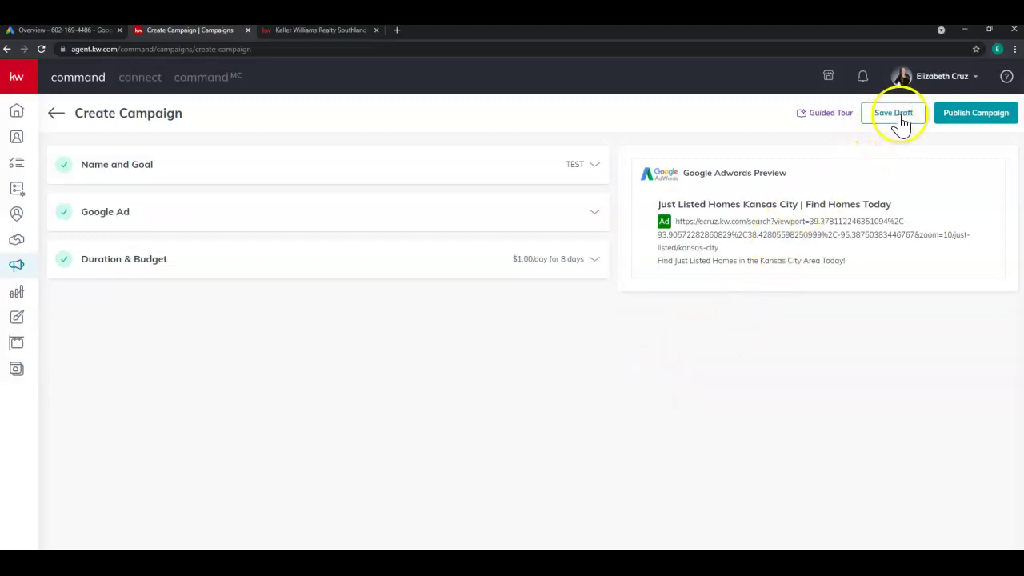